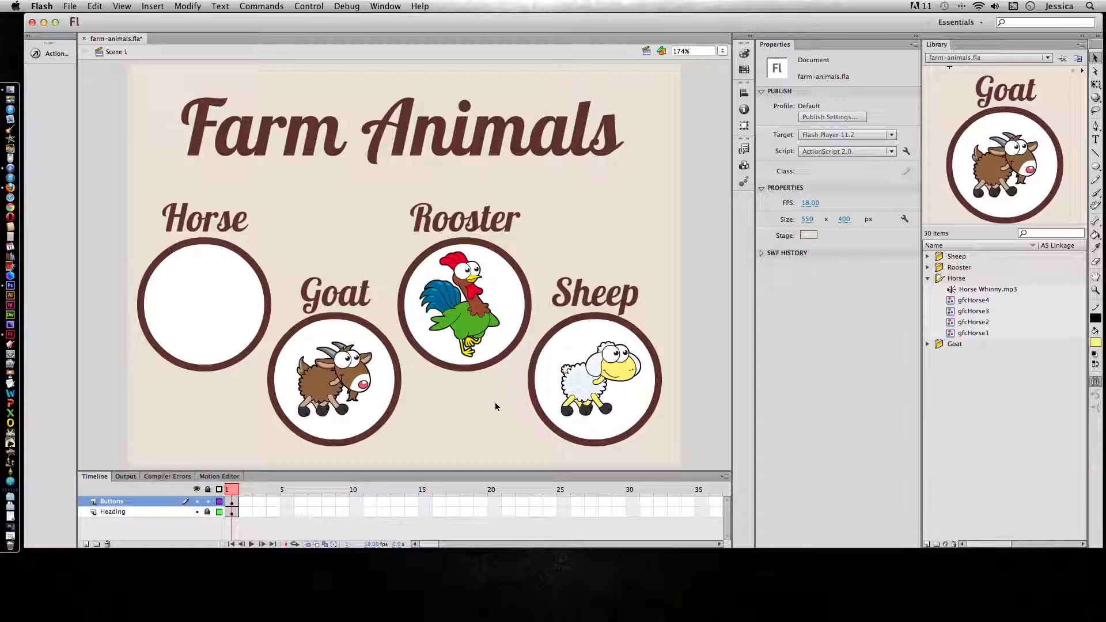
# - Preview the Farm Animals movie in a test window, and close the preview
pyautogui.press('super+Return')
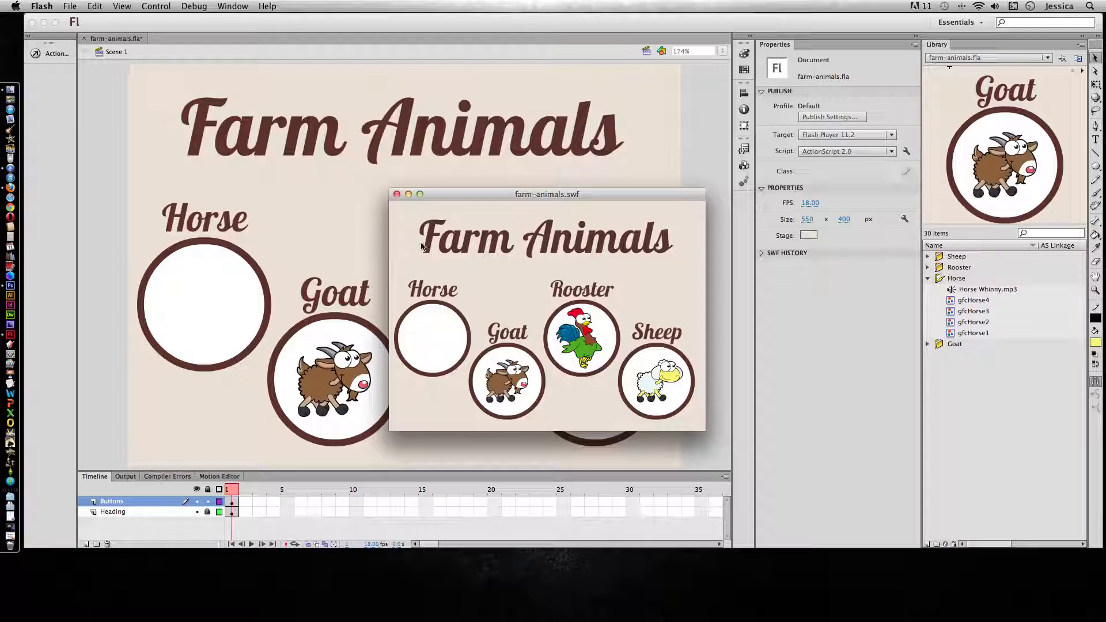
pyautogui.click(396, 194)
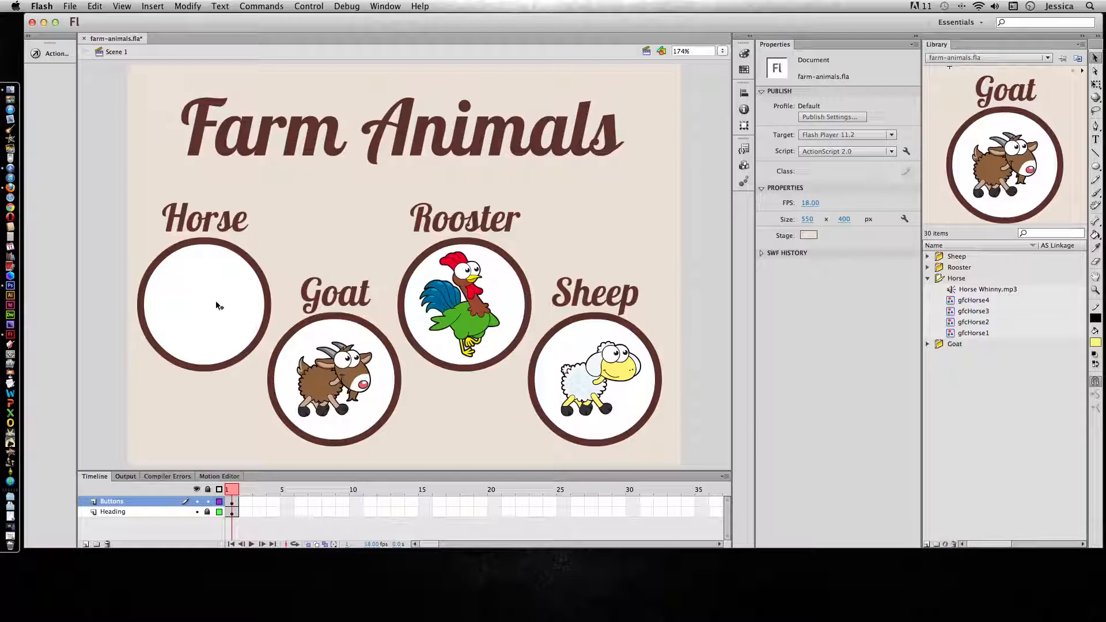
# - Place the gfcHorse1 graphic from the library inside the empty circle under the Horse heading
pyautogui.click(957, 334)
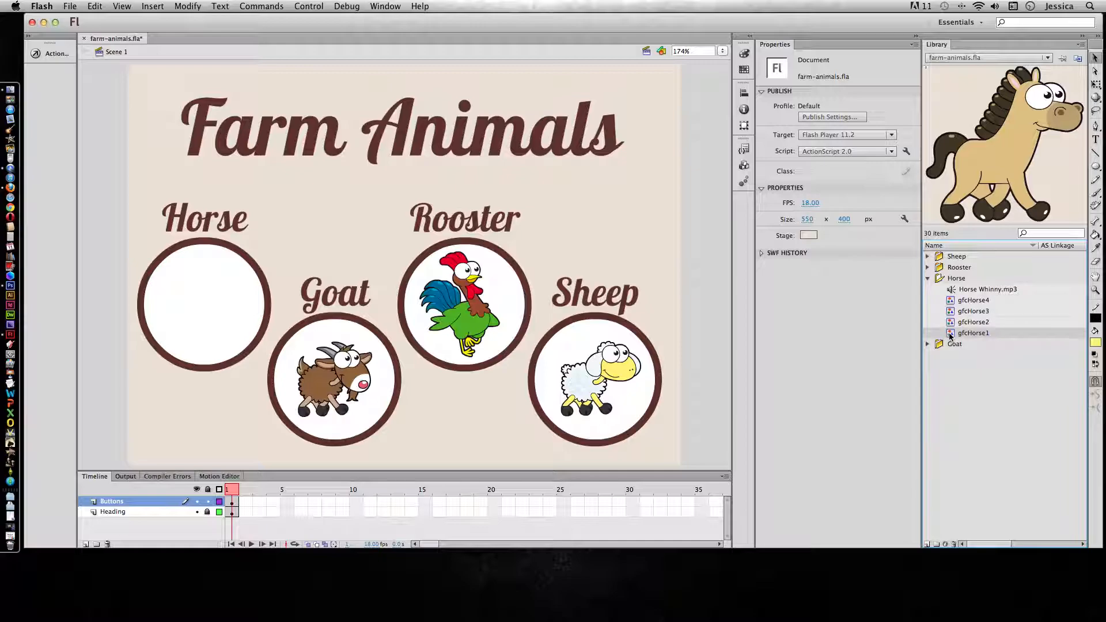
pyautogui.moveTo(948, 336); pyautogui.dragTo(220, 303)
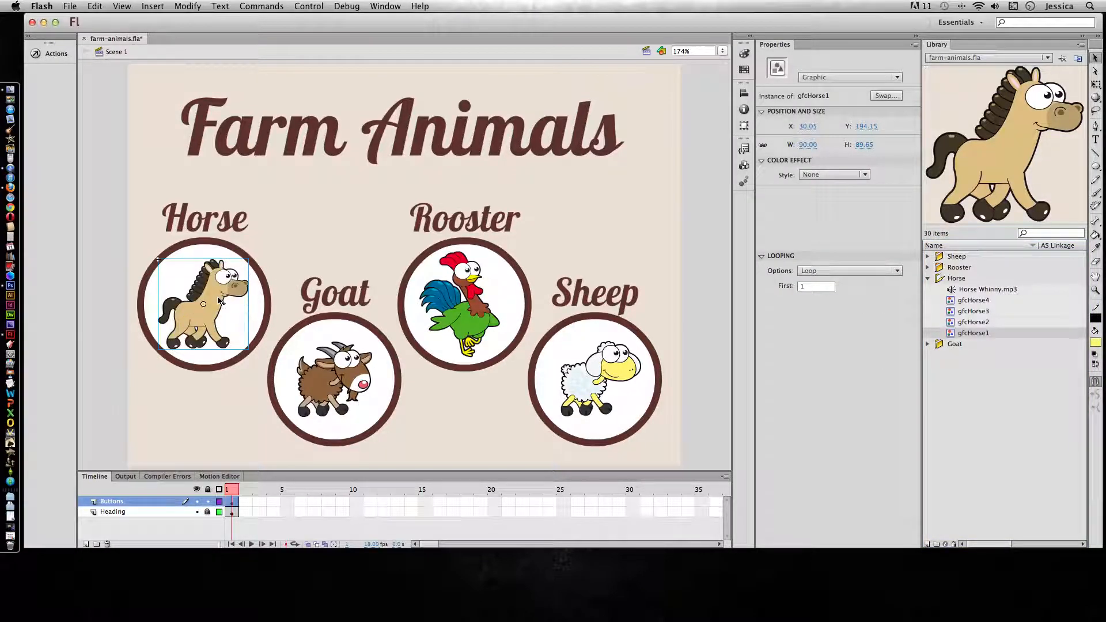
pyautogui.click(286, 304)
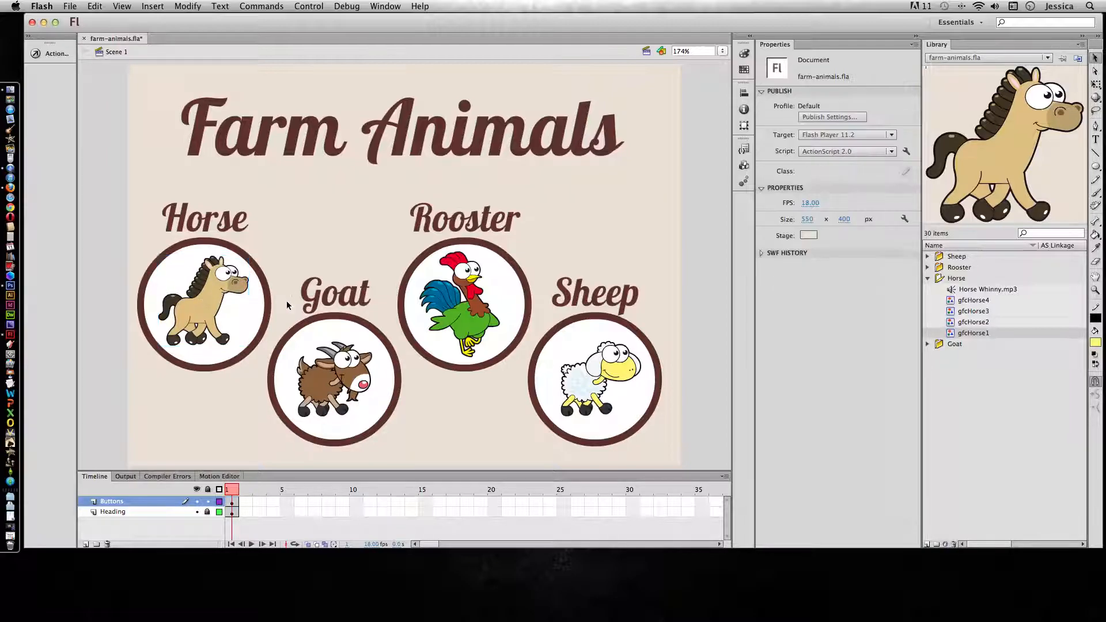
# - Convert the horse graphic, its circle and the Horse heading together into a Button symbol named btnHorse
pyautogui.click(209, 310)
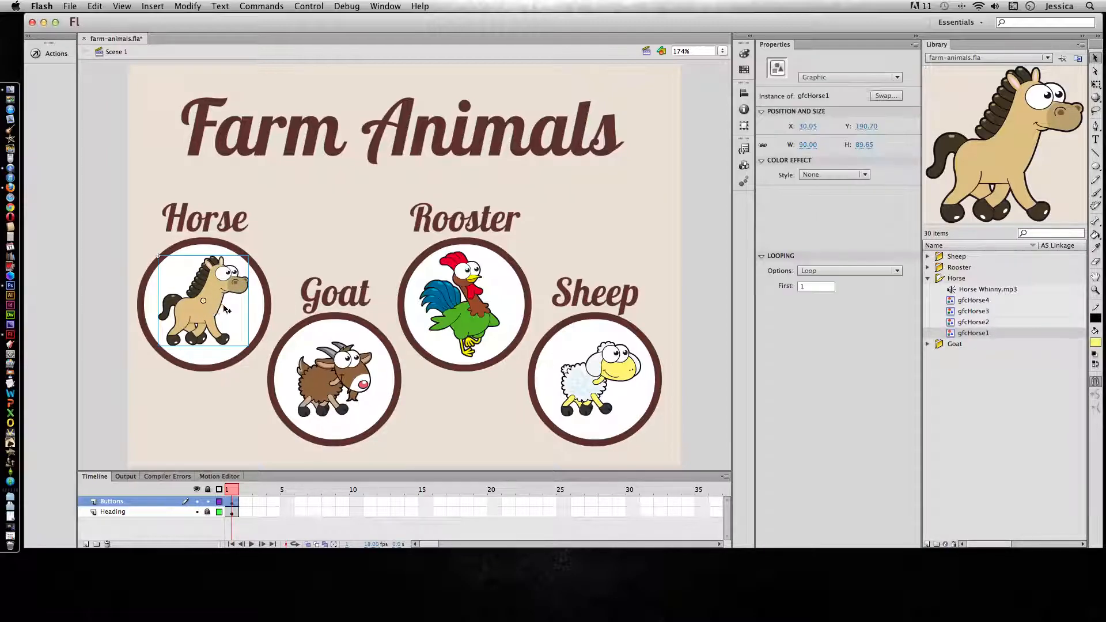
pyautogui.keyDown('shift'); pyautogui.click(263, 307); pyautogui.keyUp('shift')
pyautogui.keyDown('shift'); pyautogui.click(228, 231); pyautogui.keyUp('shift')
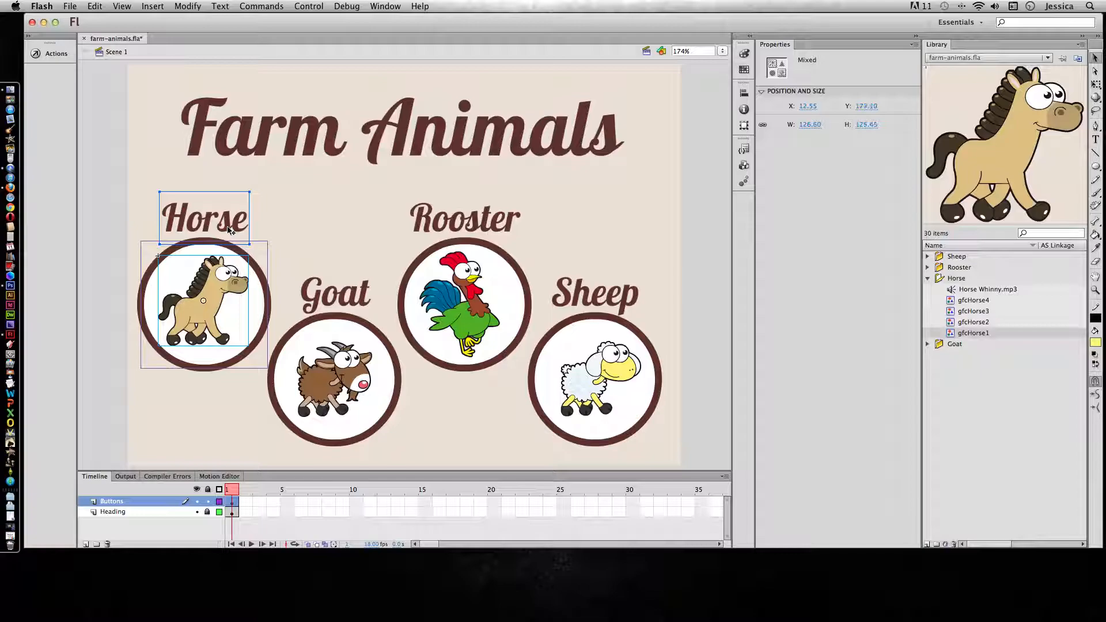
pyautogui.click(188, 6)
pyautogui.click(196, 37)
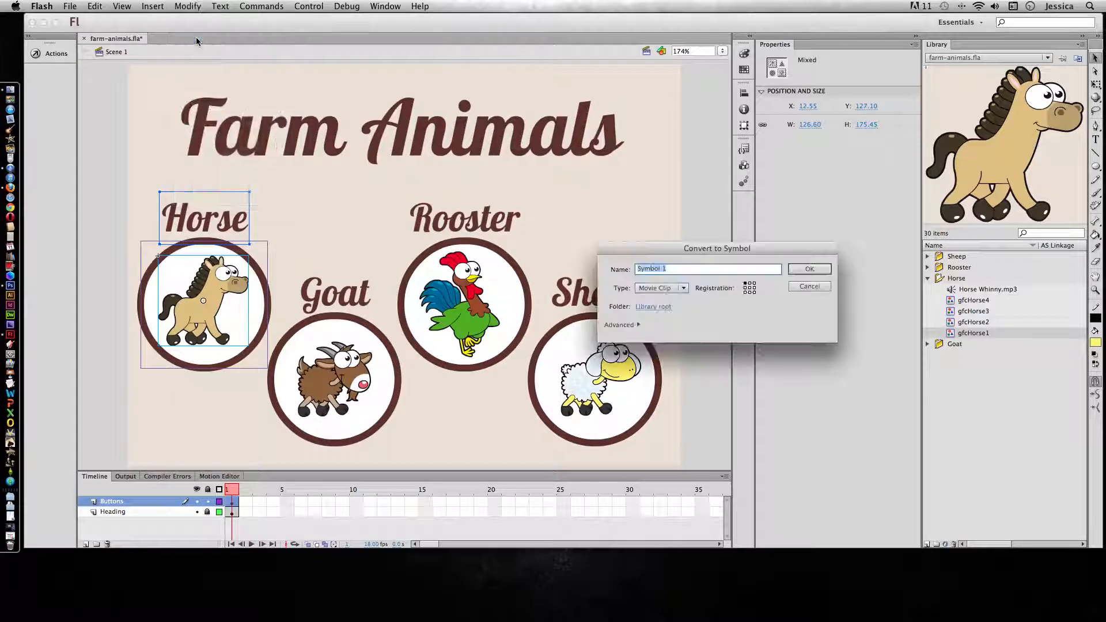
pyautogui.write('btnHorse')
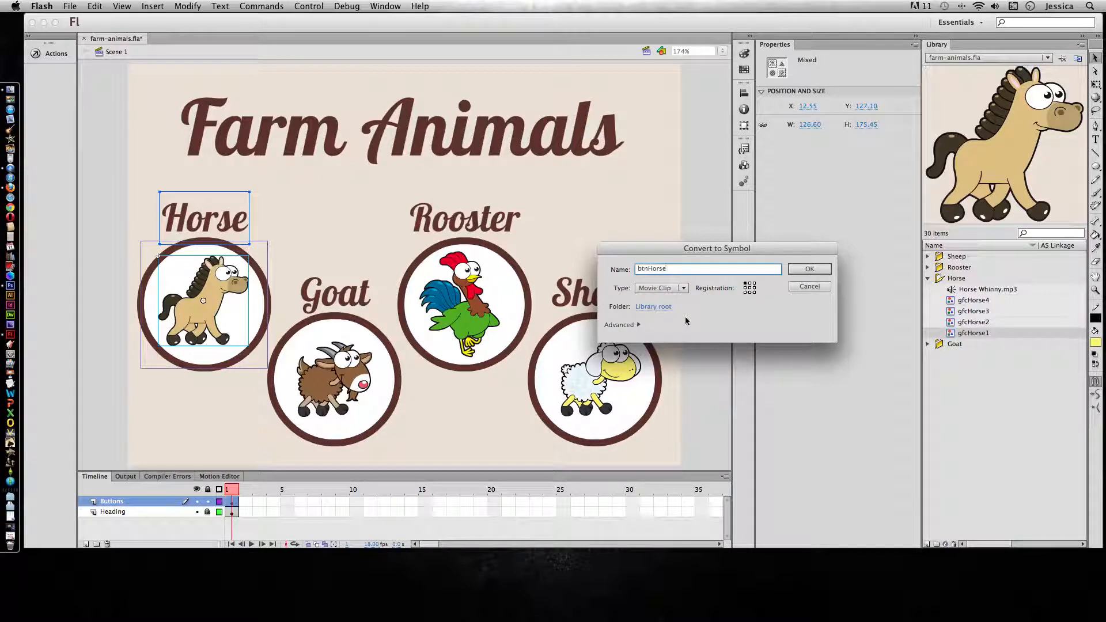
pyautogui.click(669, 288)
pyautogui.click(670, 318)
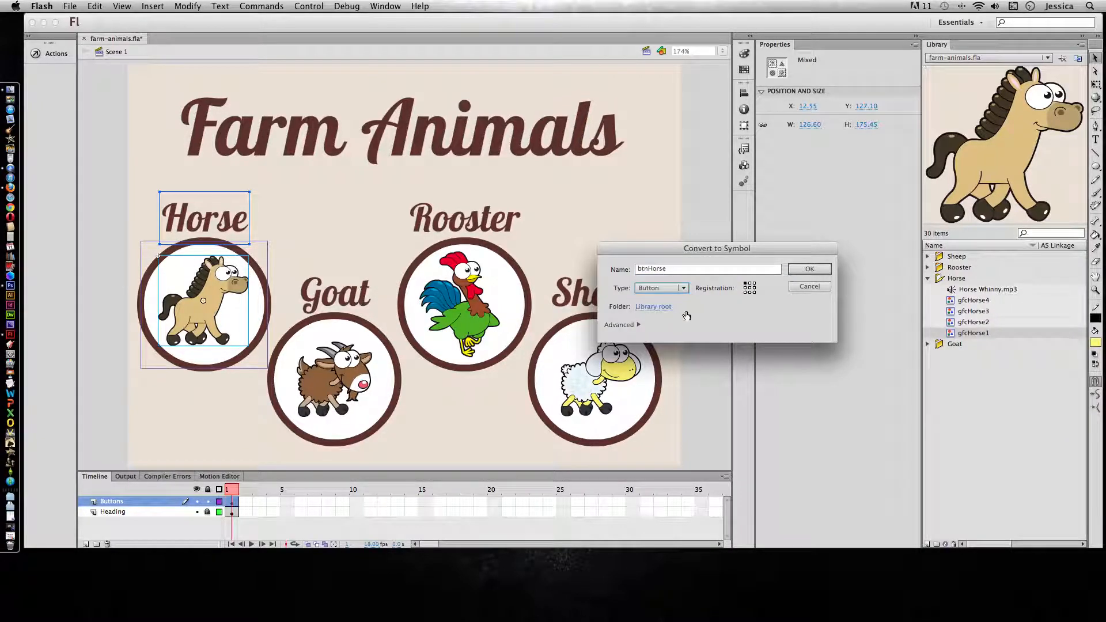
pyautogui.click(801, 270)
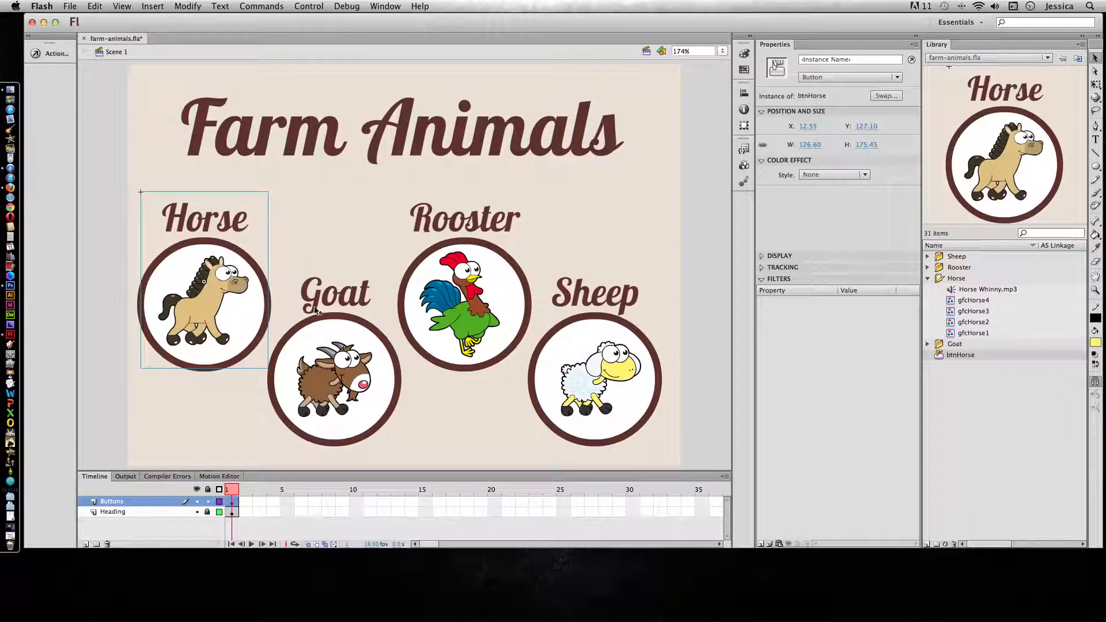
# - Open the btnHorse symbol for editing in place and insert a keyframe in its Over frame
pyautogui.doubleClick(237, 312)
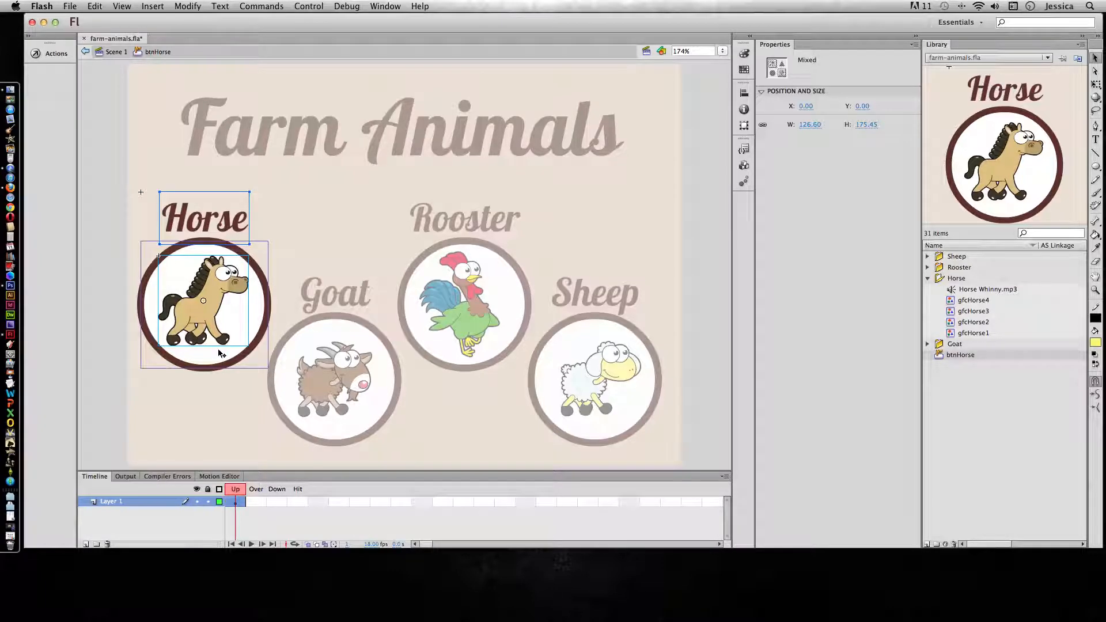
pyautogui.click(257, 502)
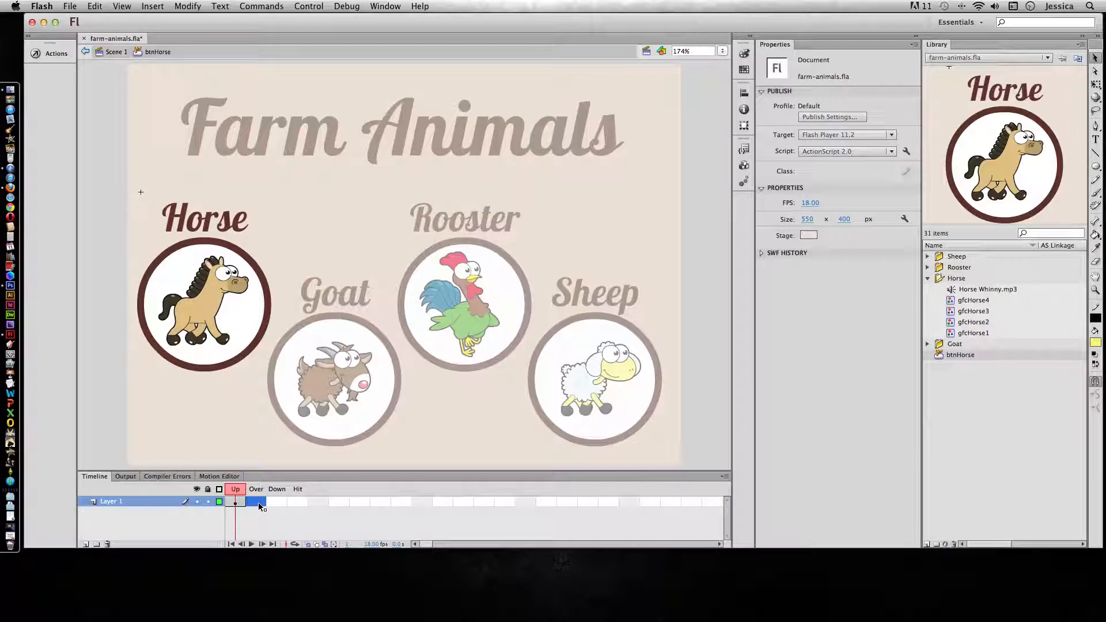
pyautogui.press('F6')
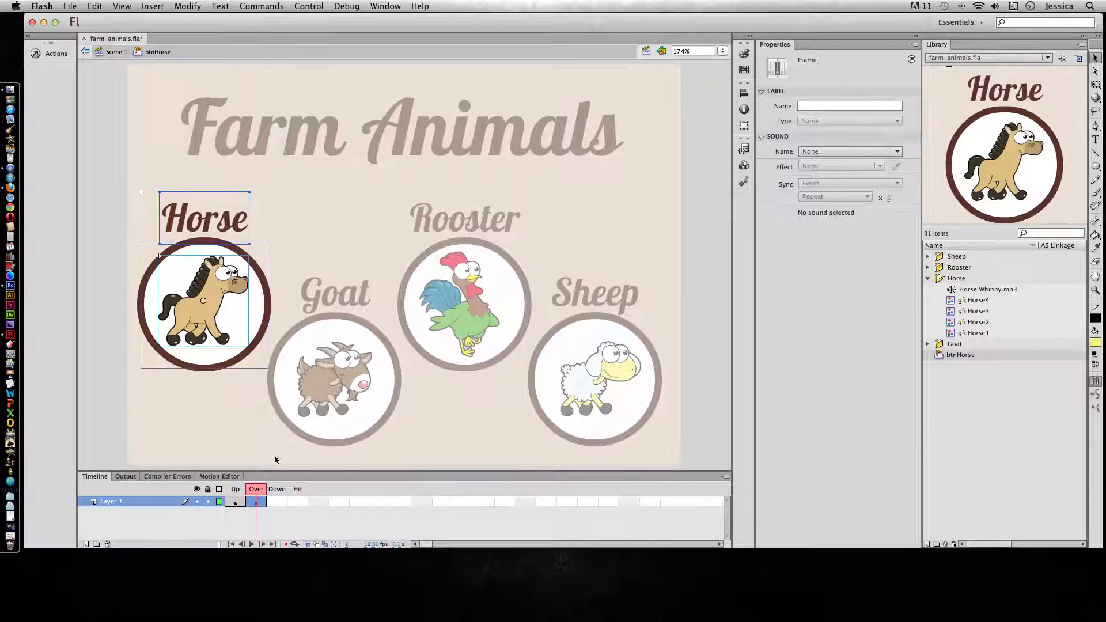
pyautogui.click(153, 6)
pyautogui.moveTo(173, 77)
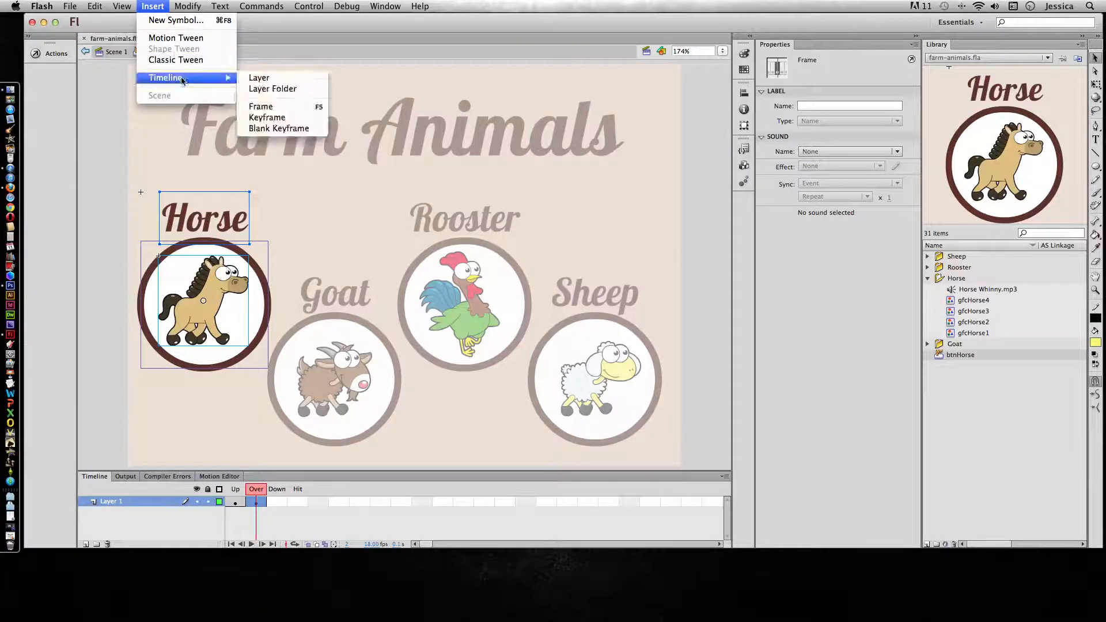
pyautogui.click(145, 7)
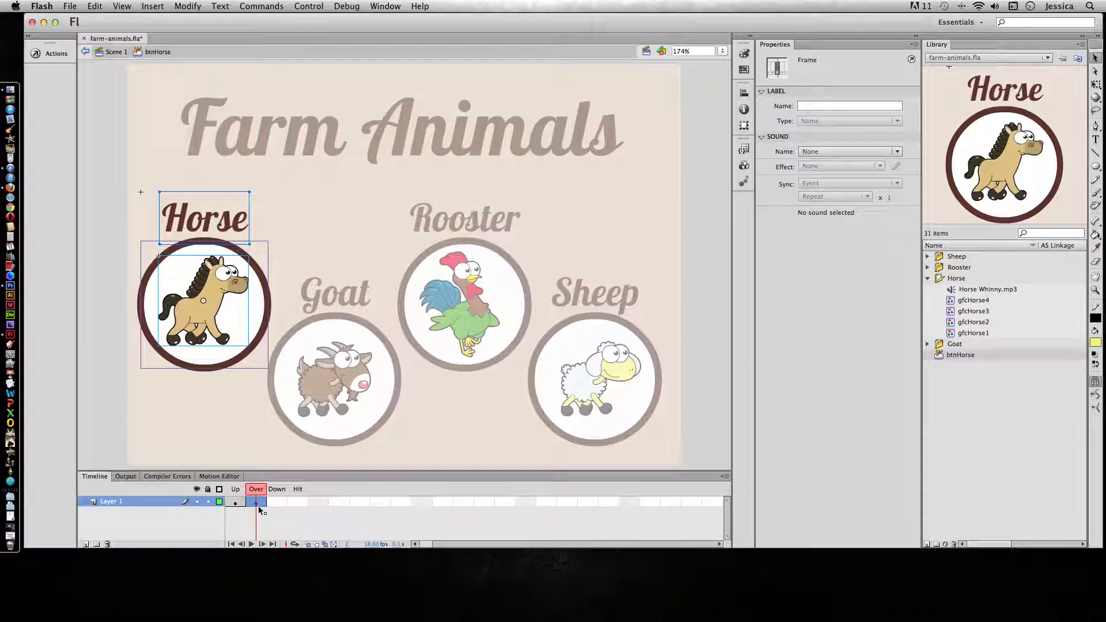
pyautogui.click(222, 440)
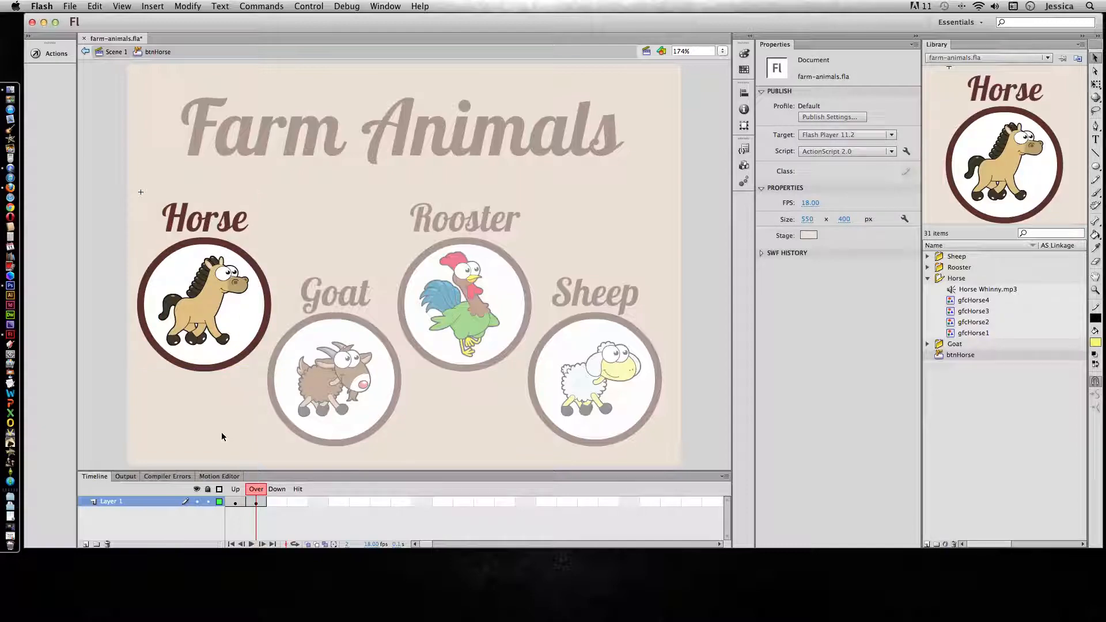
# - Convert the horse graphic in the Over frame into a Movie Clip symbol named mcHorse
pyautogui.click(199, 316)
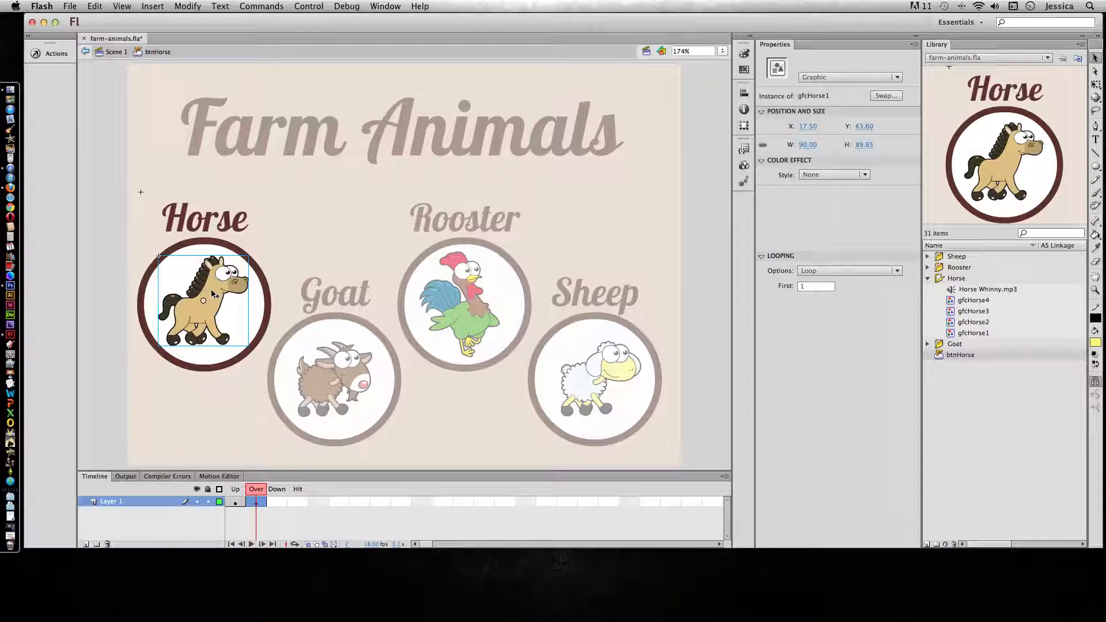
pyautogui.click(185, 6)
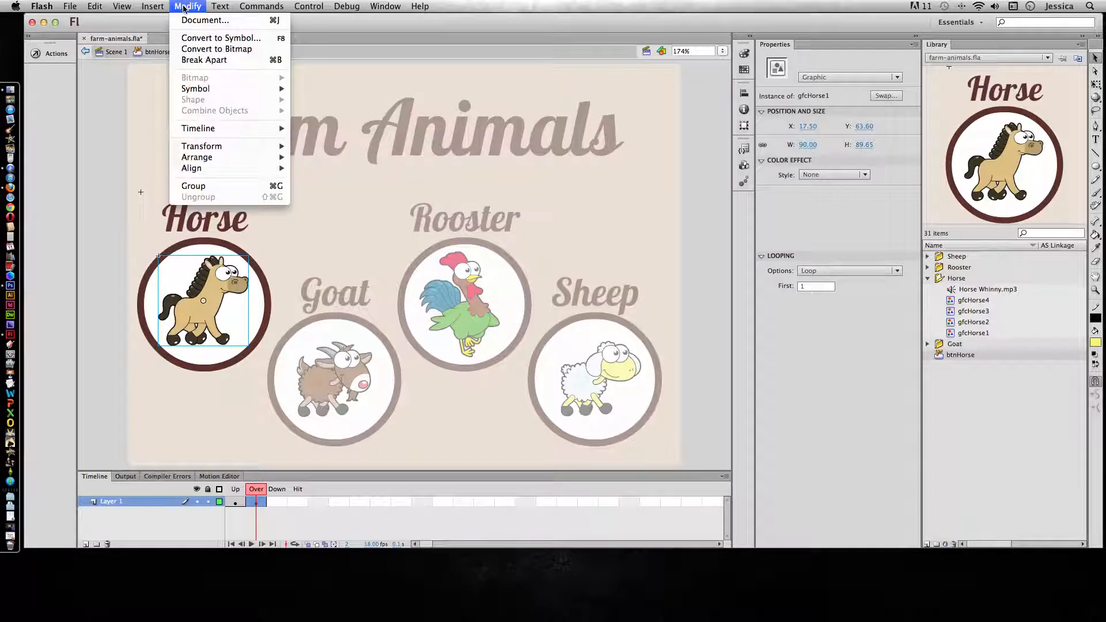
pyautogui.click(220, 38)
pyautogui.click(679, 288)
pyautogui.click(660, 299)
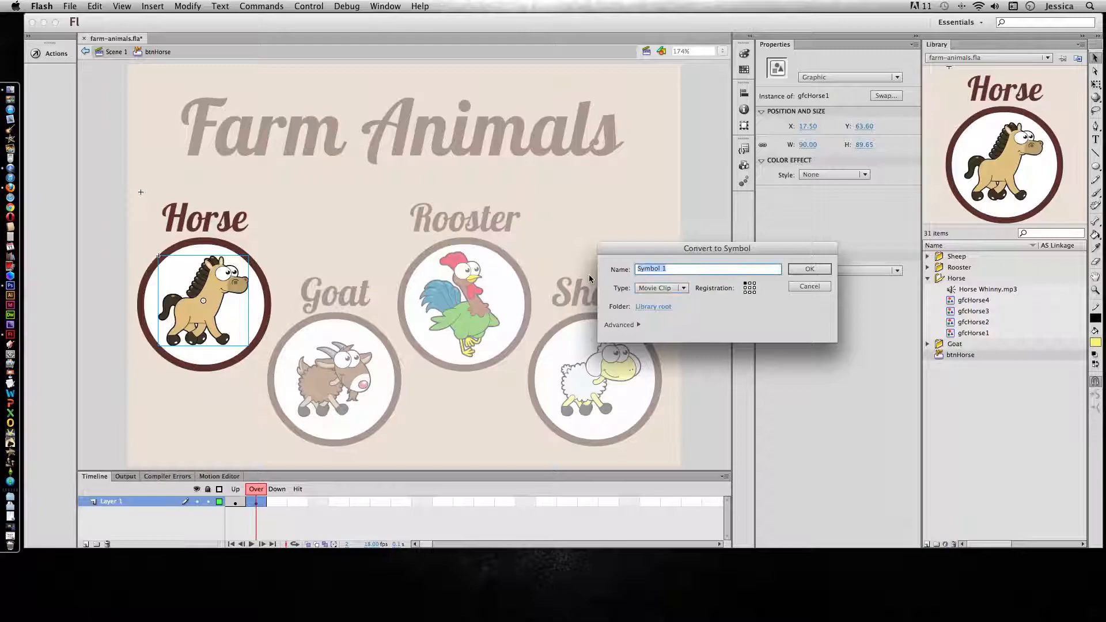
pyautogui.write('mcHorse')
pyautogui.click(806, 271)
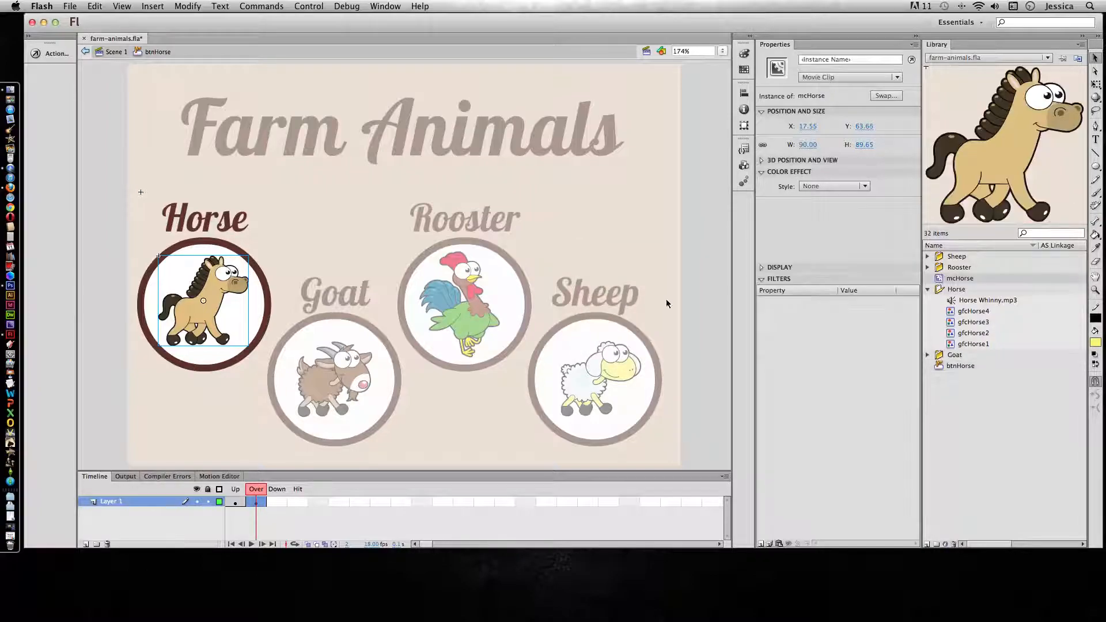
# - Open the mcHorse movie clip for editing and insert blank keyframes at frames 2, 3 and 4
pyautogui.doubleClick(217, 299)
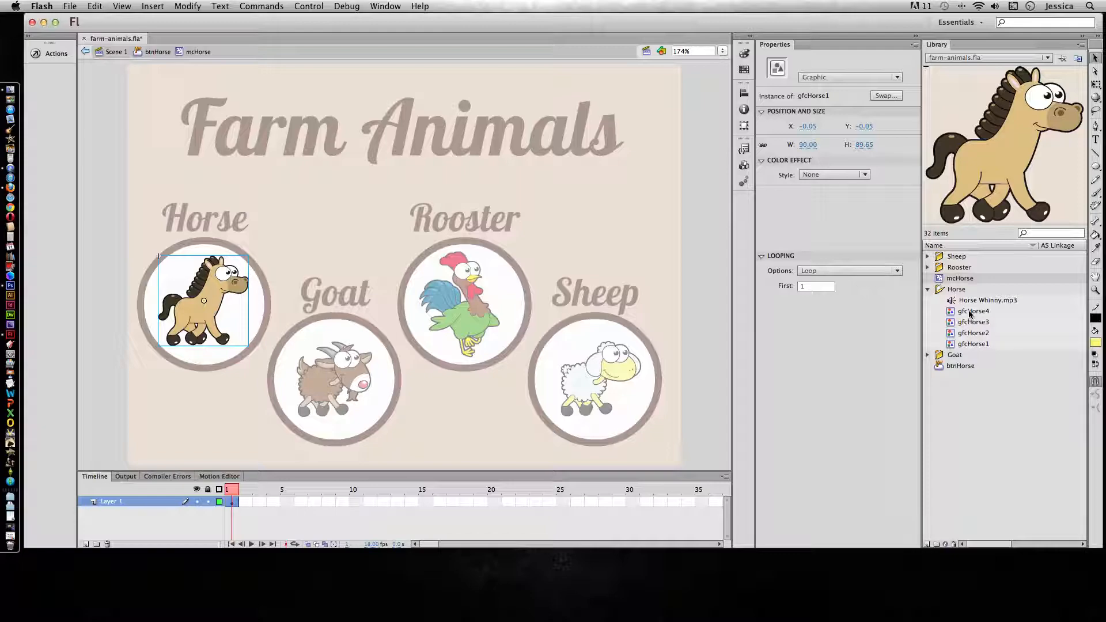
pyautogui.click(245, 502)
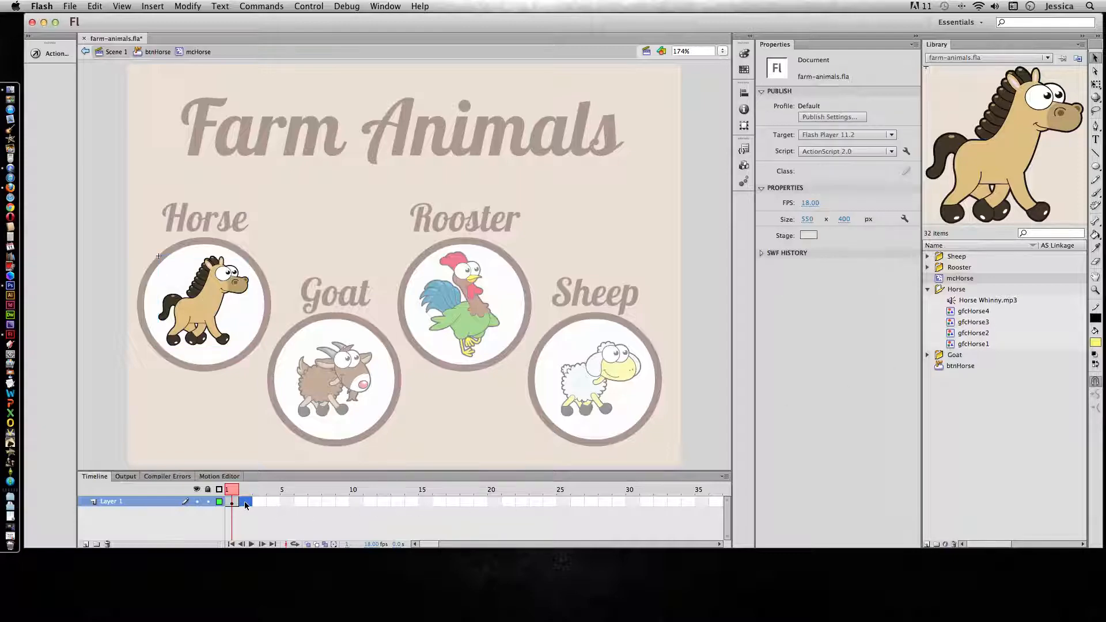
pyautogui.press('F7')
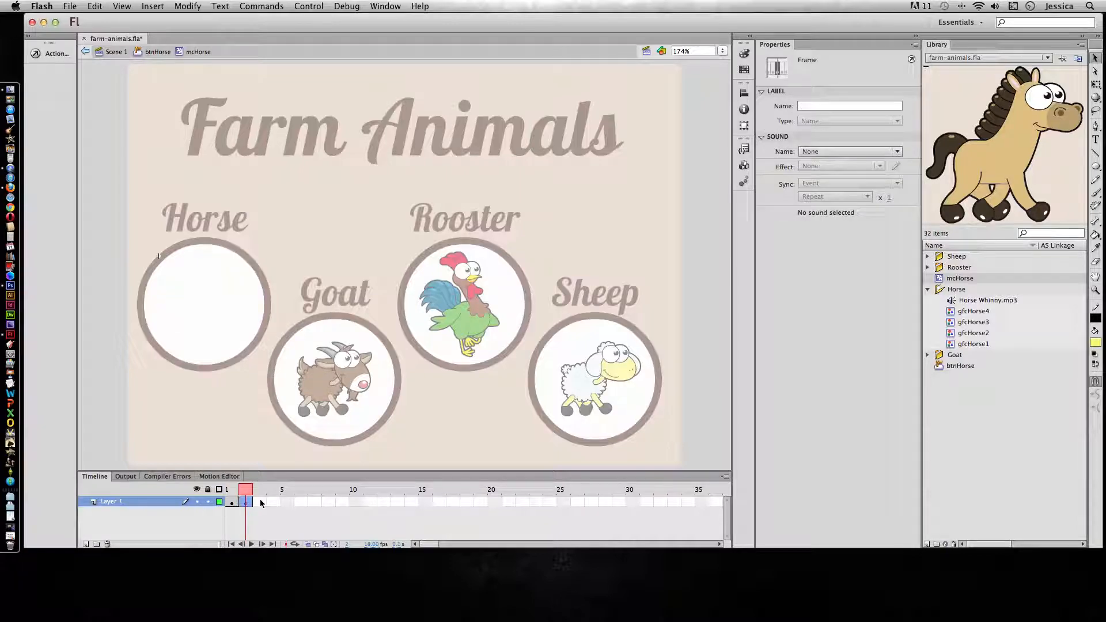
pyautogui.click(261, 503)
pyautogui.press('F7')
pyautogui.click(270, 503)
pyautogui.press('F7')
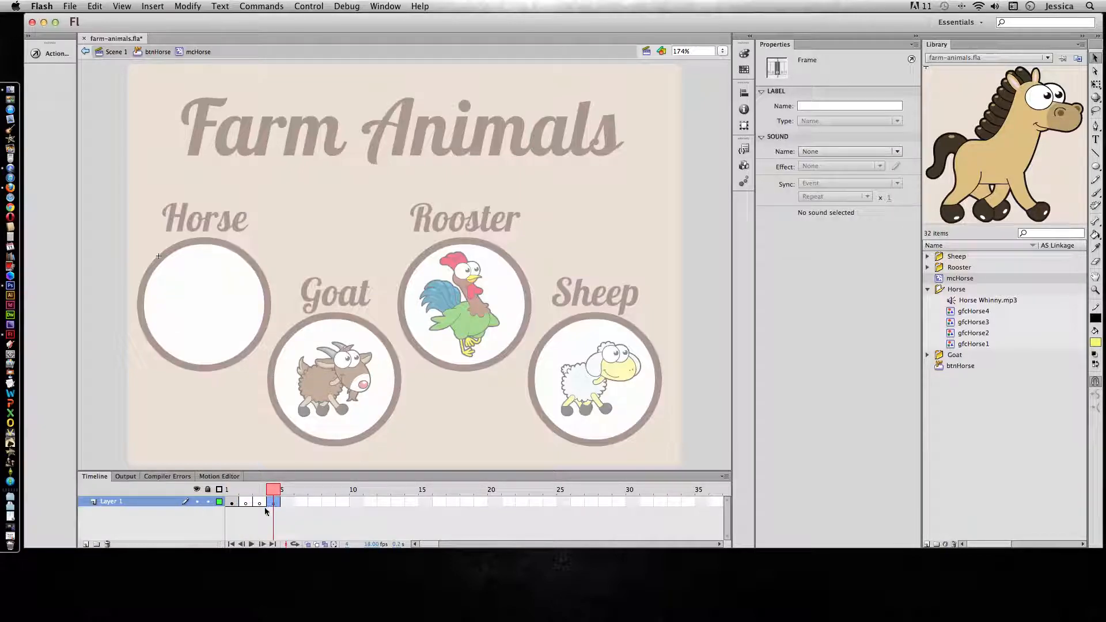
# - Place the gfcHorse2, gfcHorse3 and gfcHorse4 graphics on the stage in frames 2, 3 and 4 respectively
pyautogui.click(250, 505)
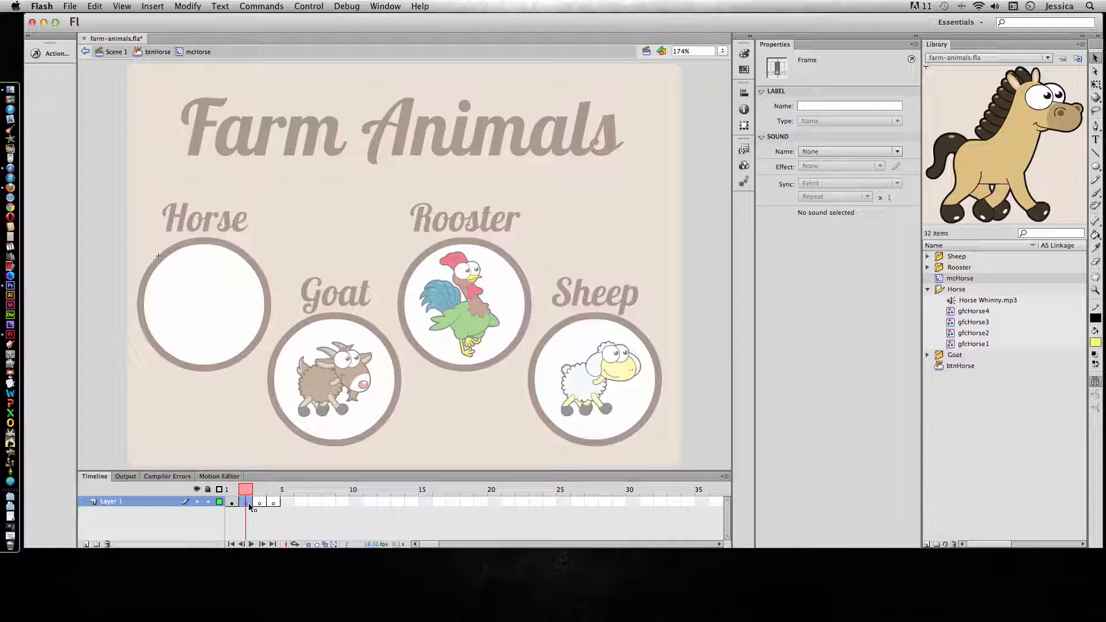
pyautogui.moveTo(951, 334); pyautogui.dragTo(120, 299)
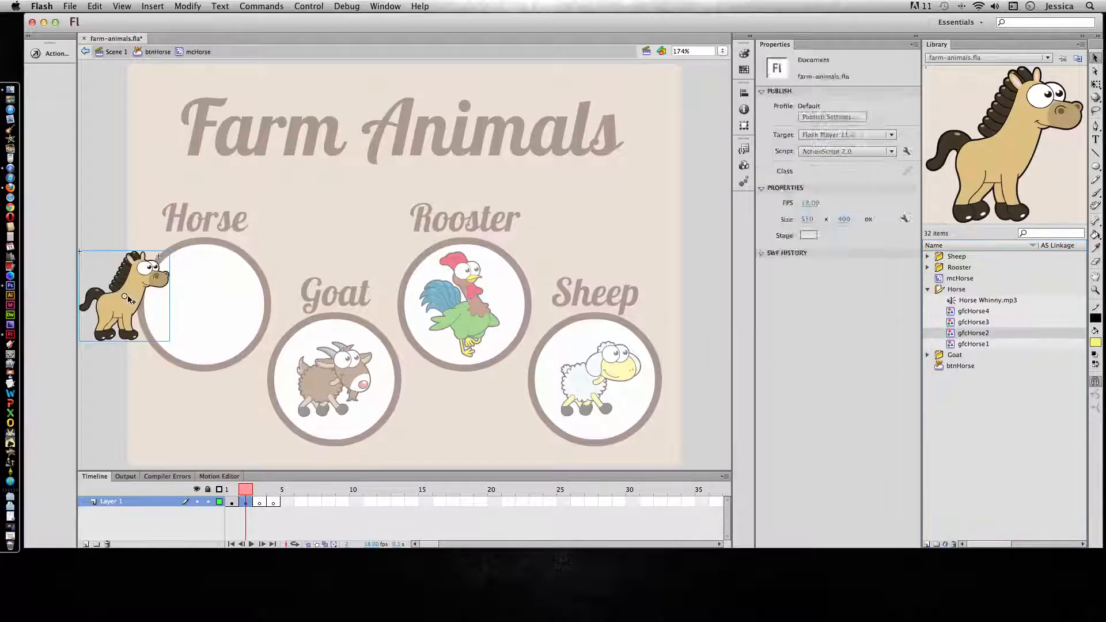
pyautogui.click(260, 502)
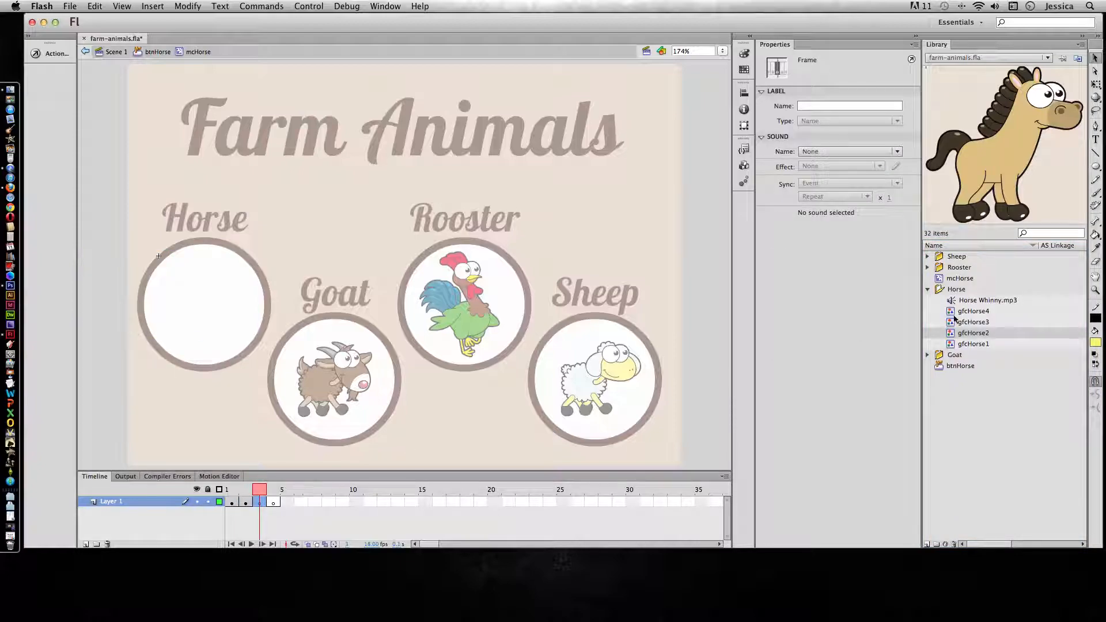
pyautogui.moveTo(952, 322); pyautogui.dragTo(203, 248)
pyautogui.click(273, 502)
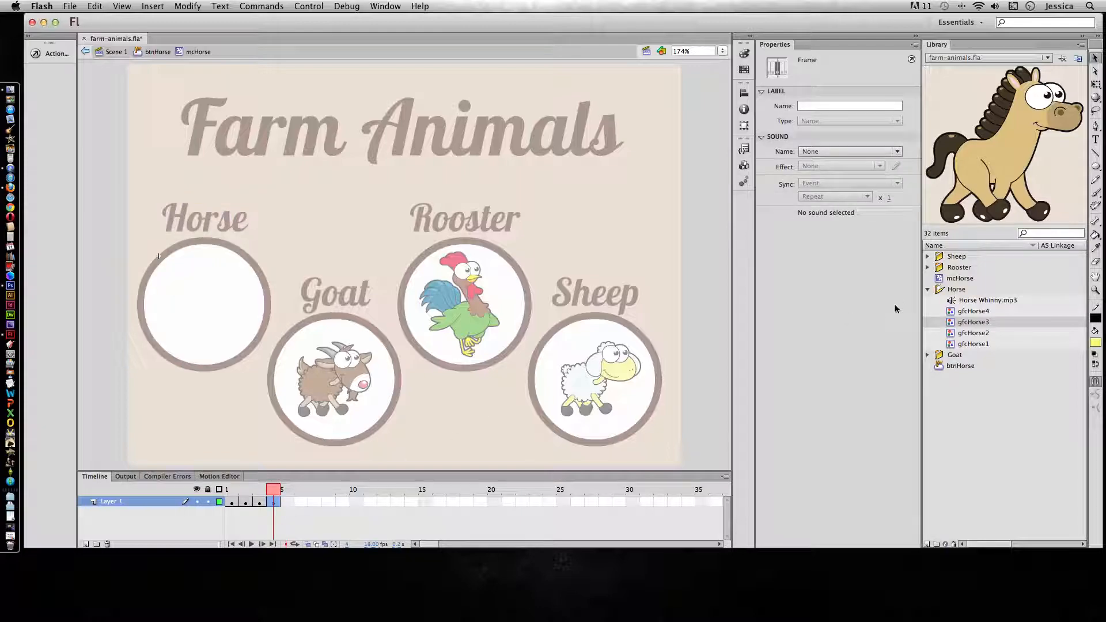
pyautogui.moveTo(953, 314); pyautogui.dragTo(277, 266)
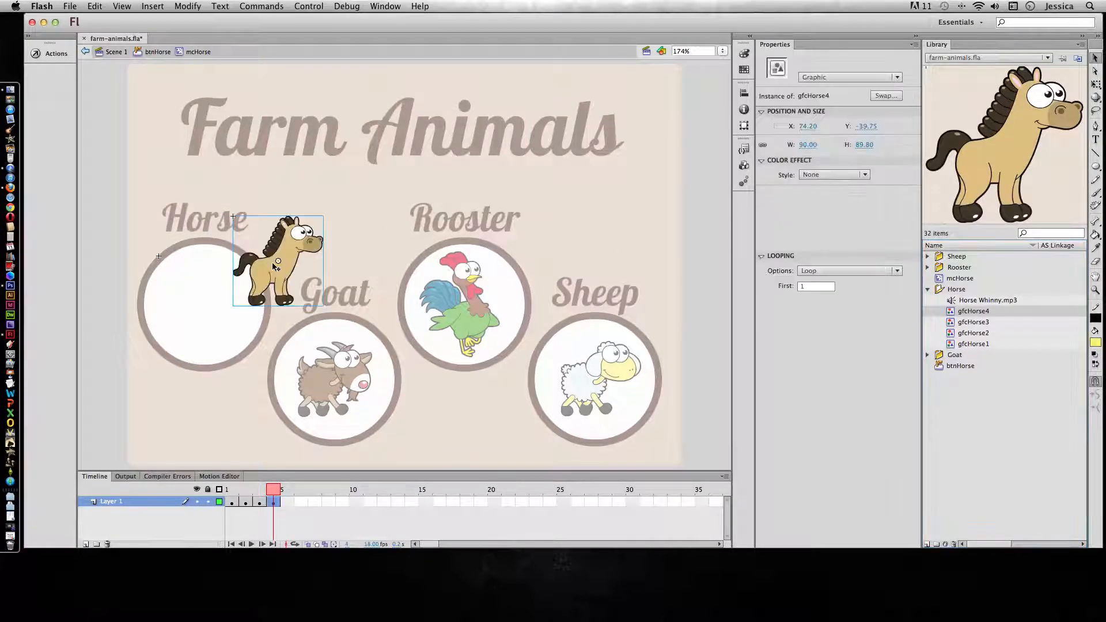
# - Turn on onion skinning and extend its range across all four frames of the mcHorse timeline
pyautogui.moveTo(273, 491); pyautogui.dragTo(226, 488)
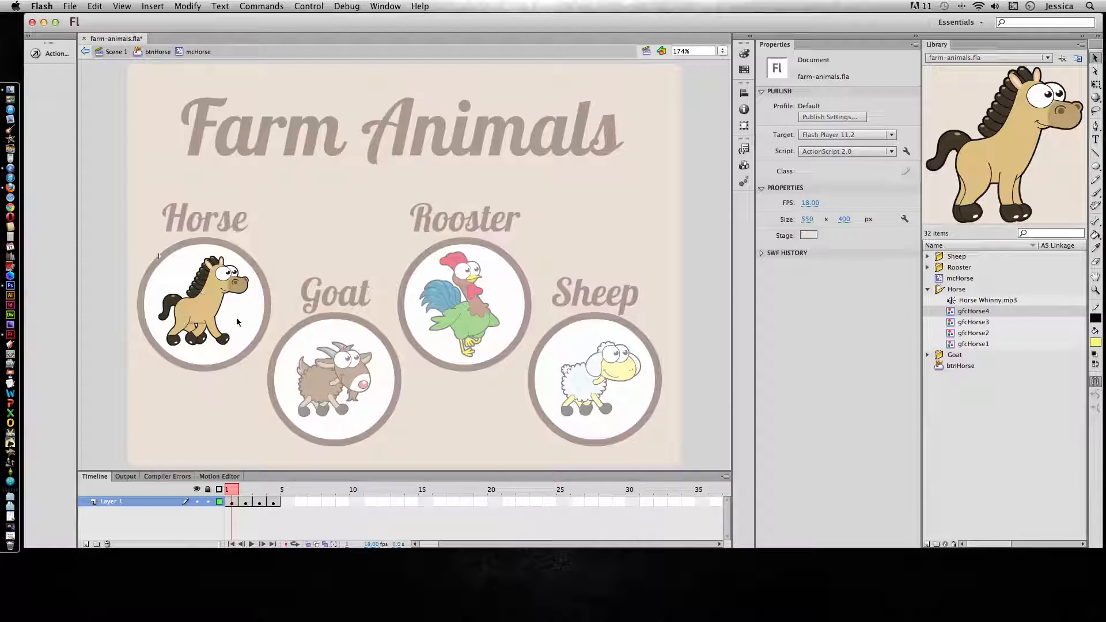
pyautogui.click(307, 545)
pyautogui.moveTo(240, 493); pyautogui.dragTo(281, 493)
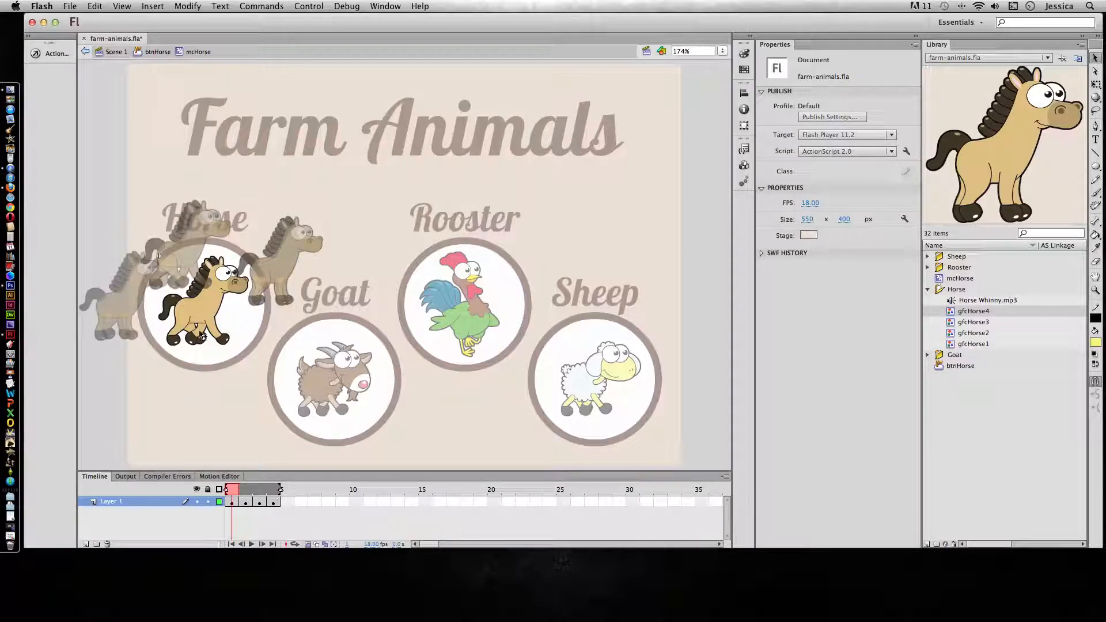
# - Move the frame 2 horse graphic so its body lines up with the onion-skinned horse of frame 1
pyautogui.click(243, 503)
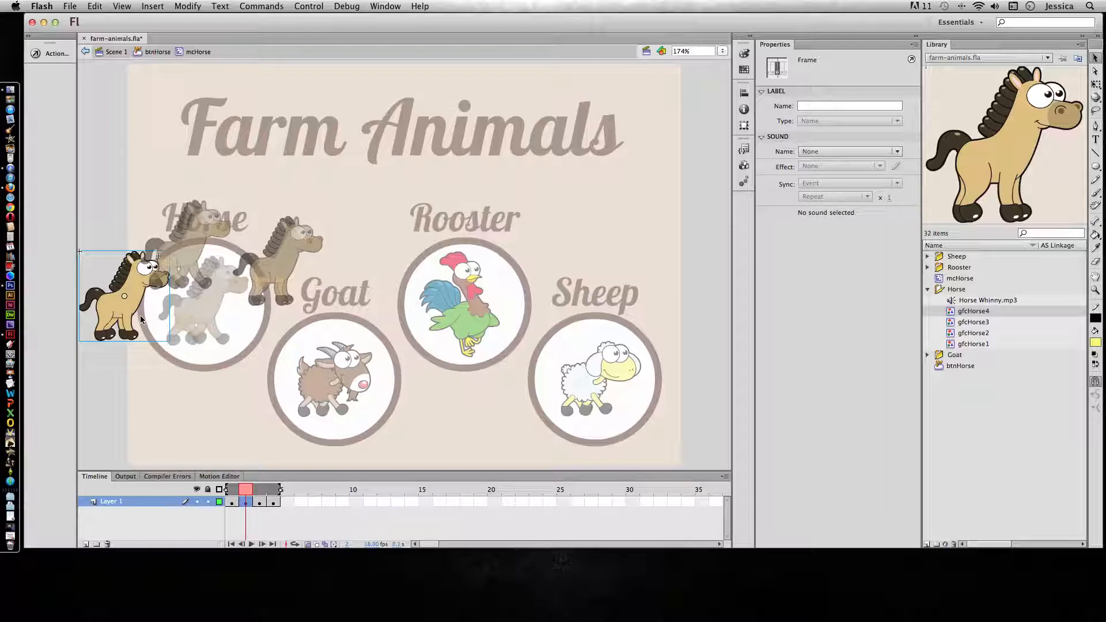
pyautogui.press('super+equal')
pyautogui.press('super+equal')
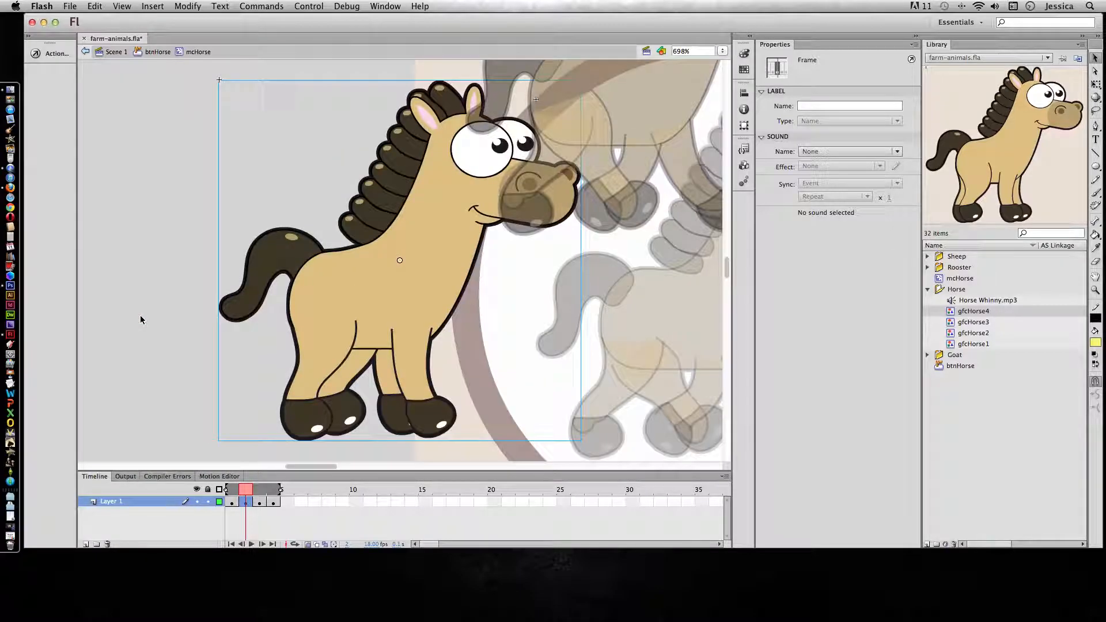
pyautogui.press('space')
pyautogui.moveTo(564, 332); pyautogui.dragTo(308, 327)
pyautogui.moveTo(190, 273); pyautogui.dragTo(480, 286)
pyautogui.moveTo(486, 292); pyautogui.dragTo(488, 292)
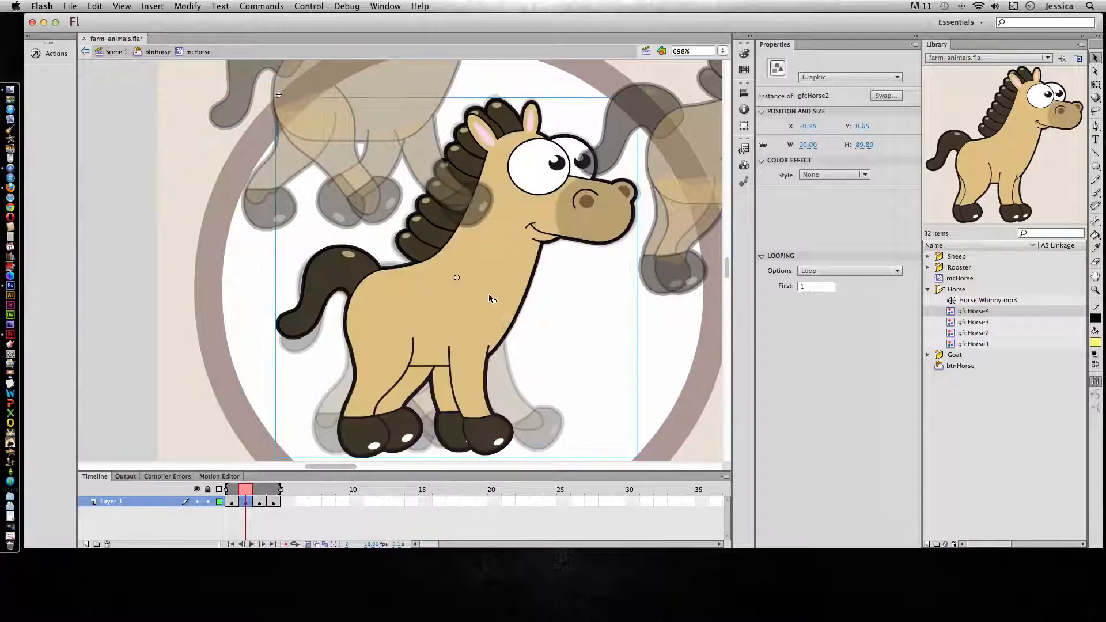
# - Align the horse graphics in frames 3 and 4 of mcHorse with the onion-skinned horse of frame 1
pyautogui.click(260, 503)
pyautogui.moveTo(401, 95); pyautogui.dragTo(471, 316)
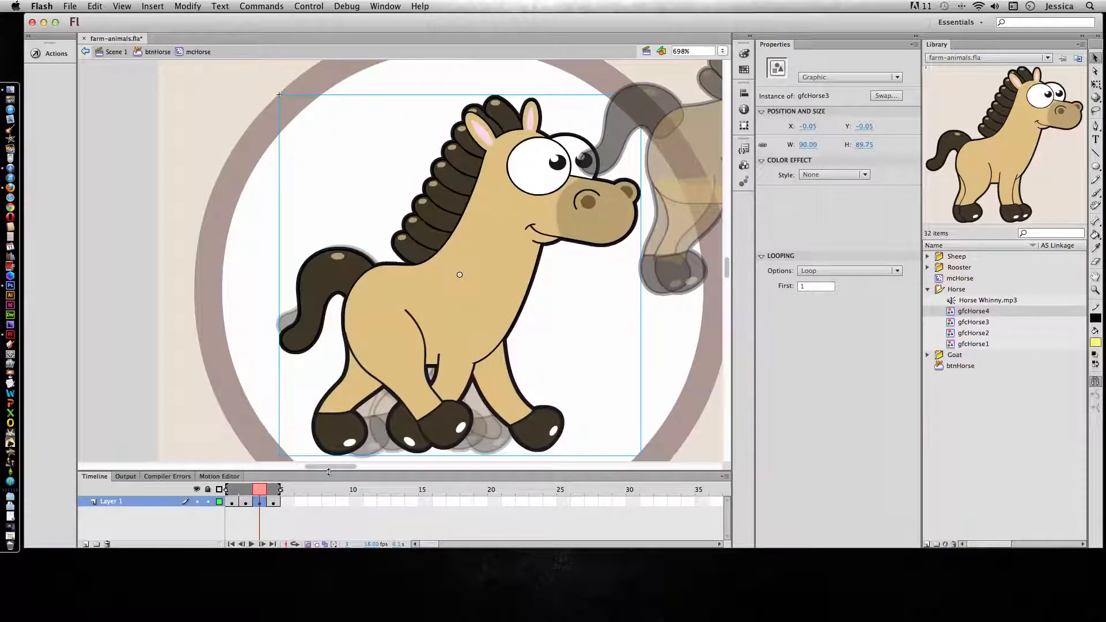
pyautogui.click(275, 503)
pyautogui.moveTo(688, 155); pyautogui.dragTo(382, 319)
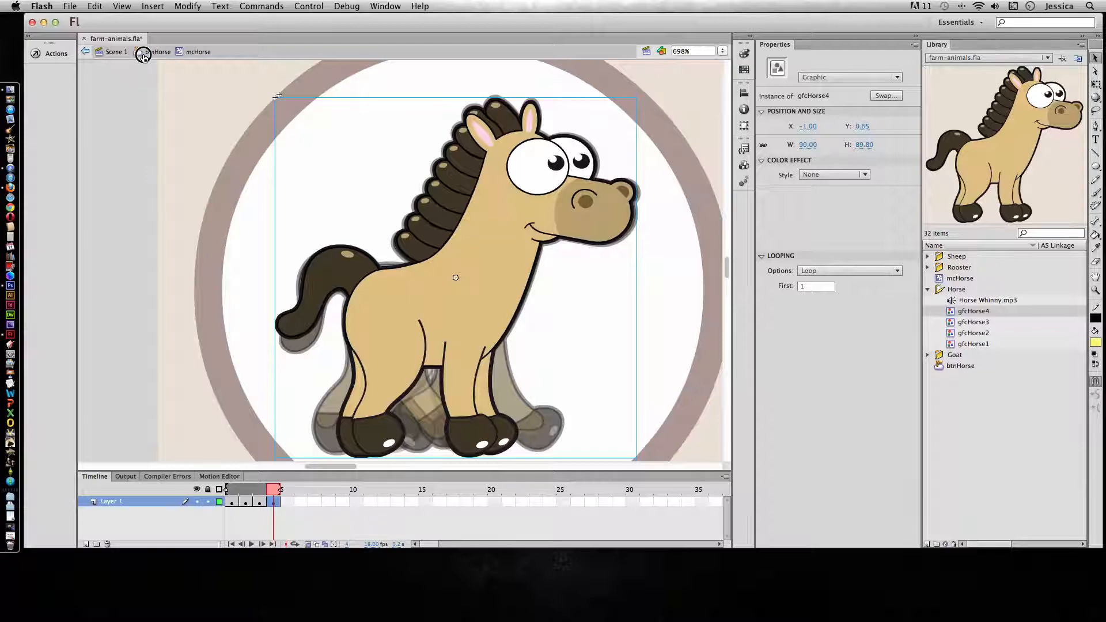
# - Return to the btnHorse symbol and extend Layer 1 with a regular frame in the Down state
pyautogui.click(144, 53)
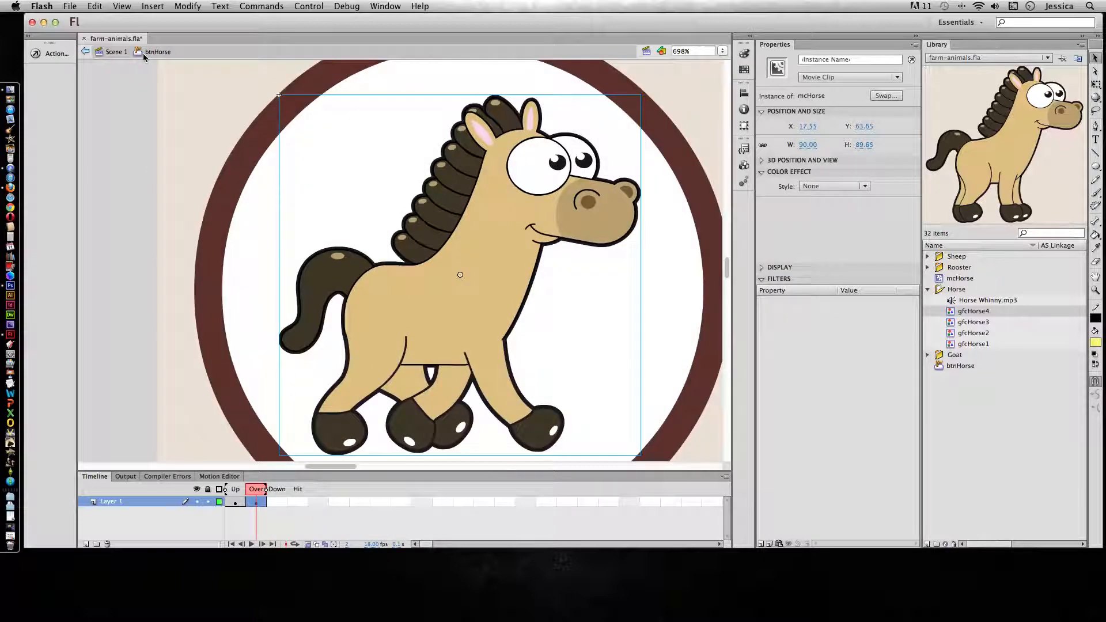
pyautogui.click(282, 502)
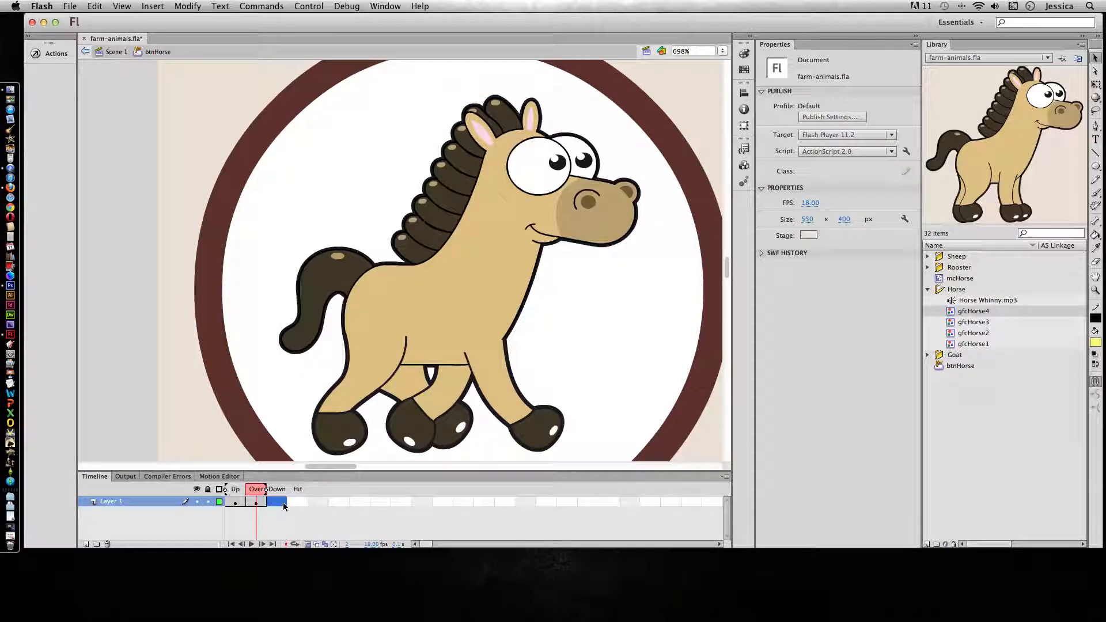
pyautogui.click(283, 503)
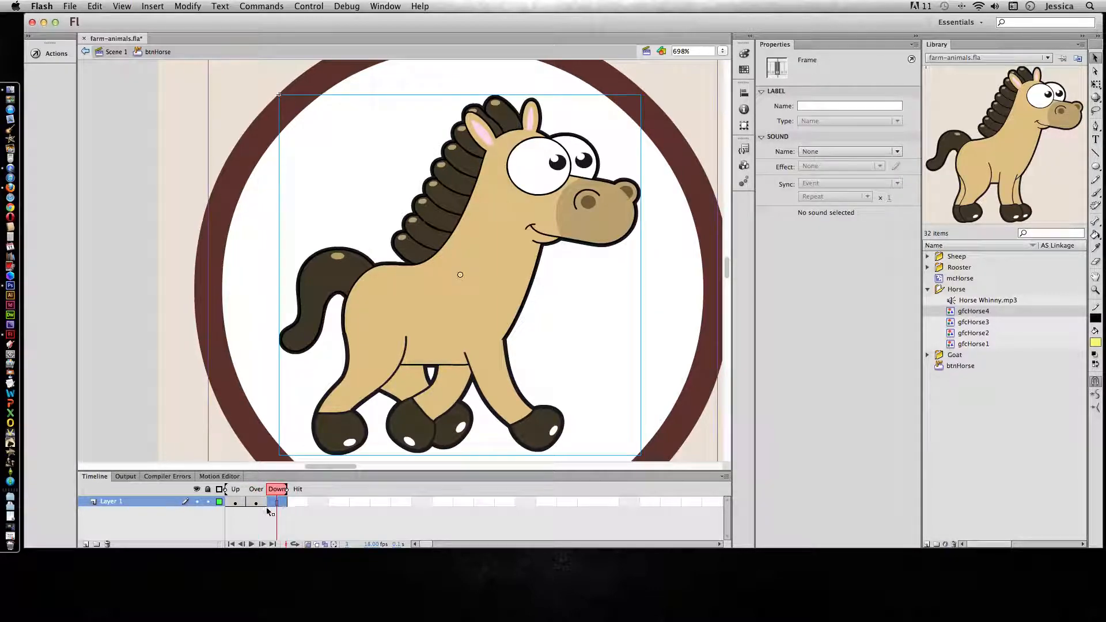
# - Add a new layer to btnHorse with a blank keyframe in the Down state and assign the Horse Whinny.mp3 sound to it
pyautogui.click(86, 544)
pyautogui.click(282, 503)
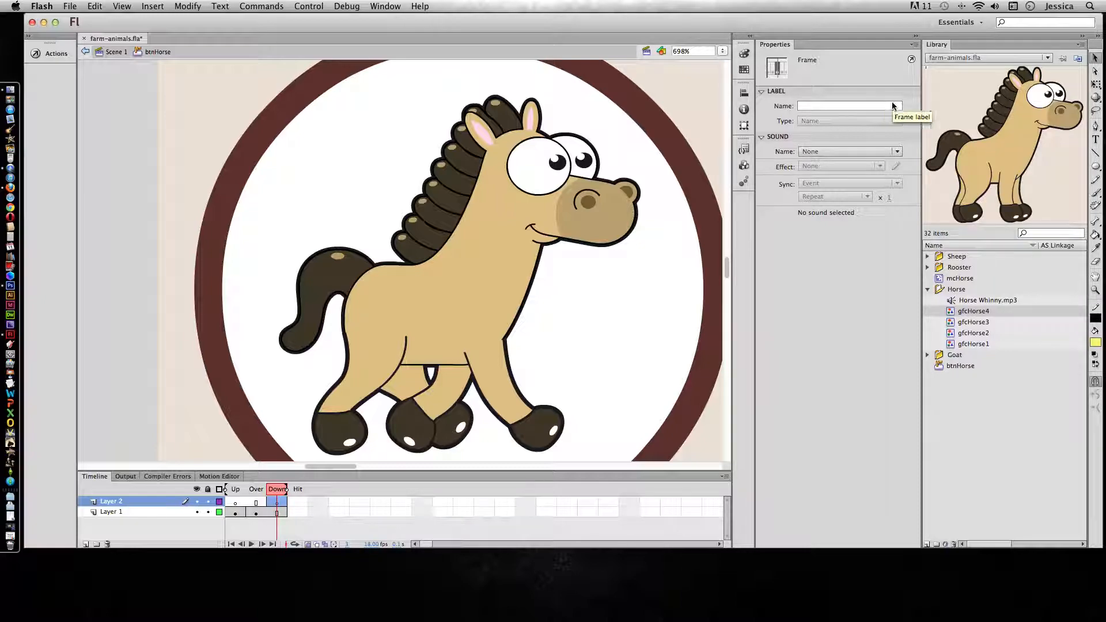
pyautogui.click(810, 152)
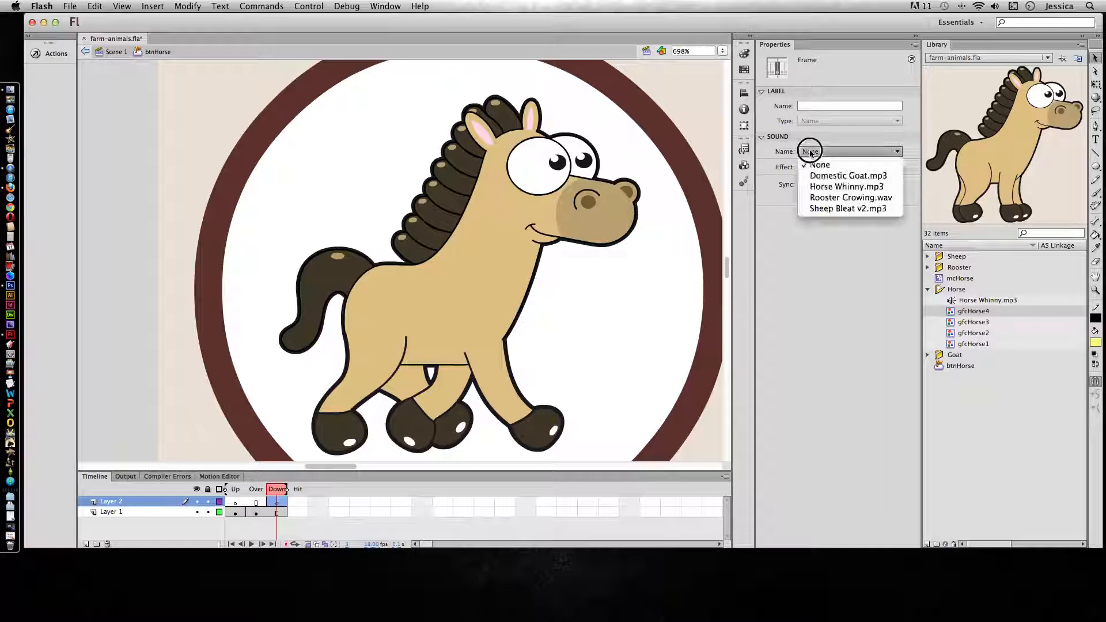
pyautogui.click(826, 187)
pyautogui.click(823, 151)
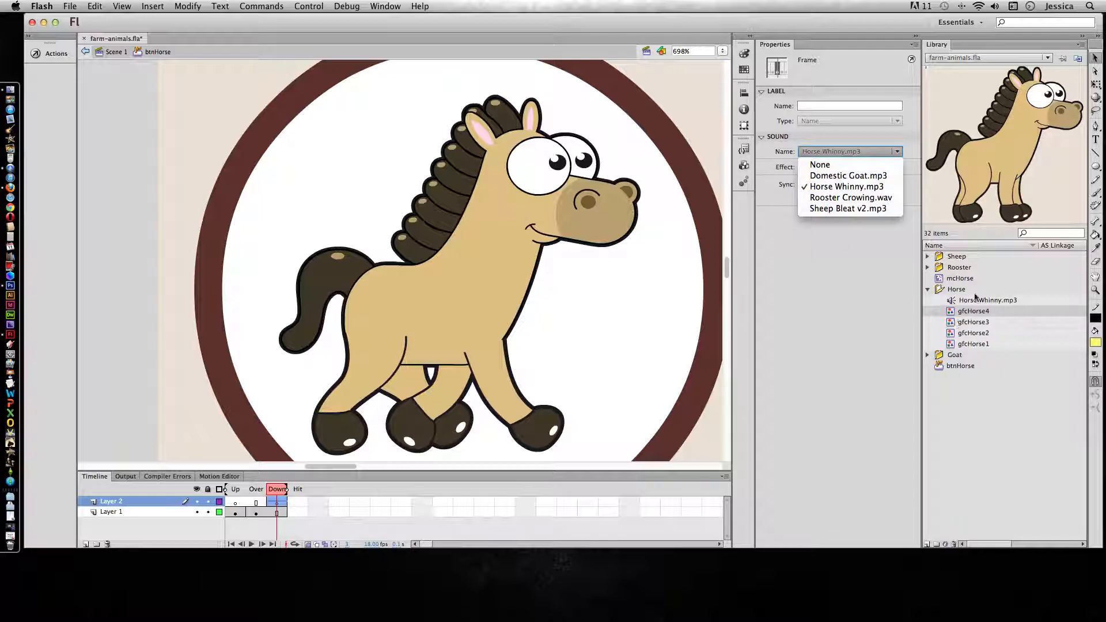
pyautogui.click(868, 264)
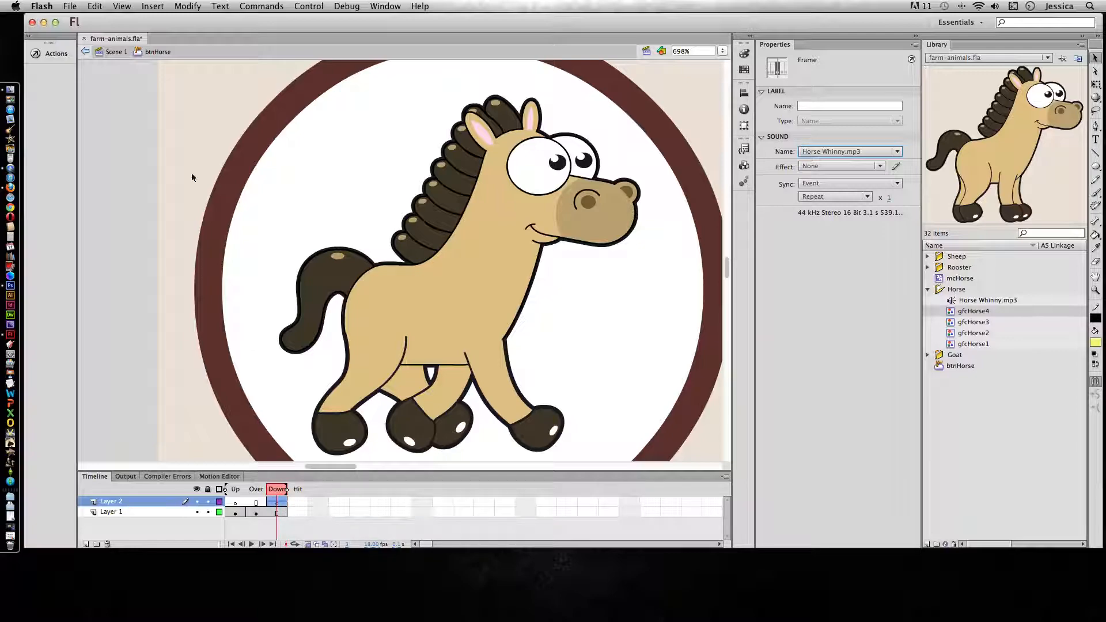
# - Return to Scene 1, fit the stage in the window and test the movie
pyautogui.click(97, 55)
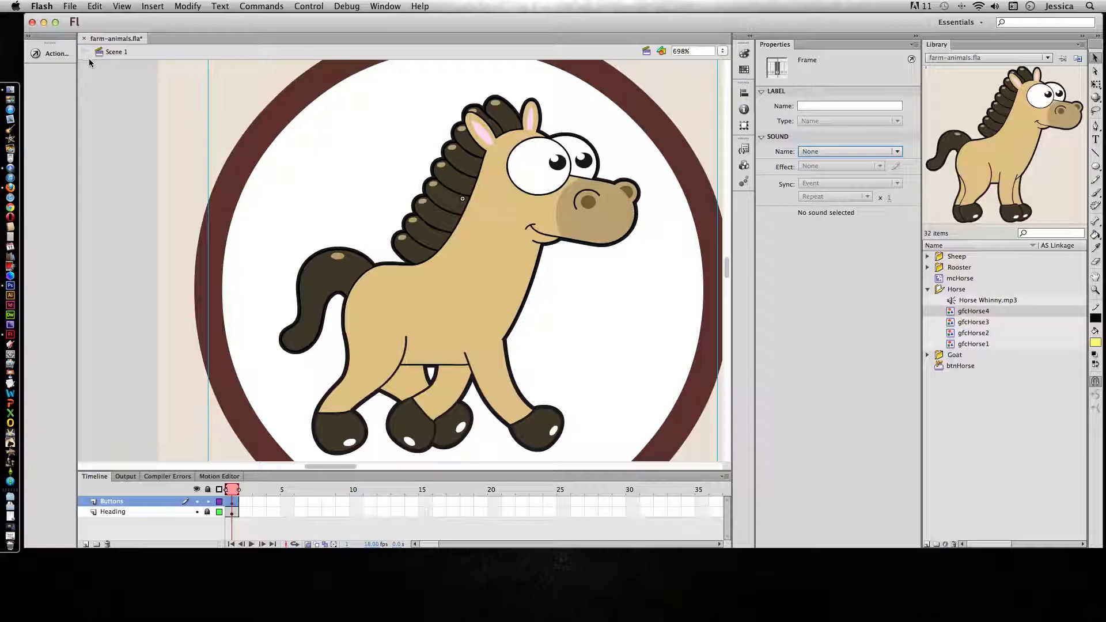
pyautogui.click(723, 51)
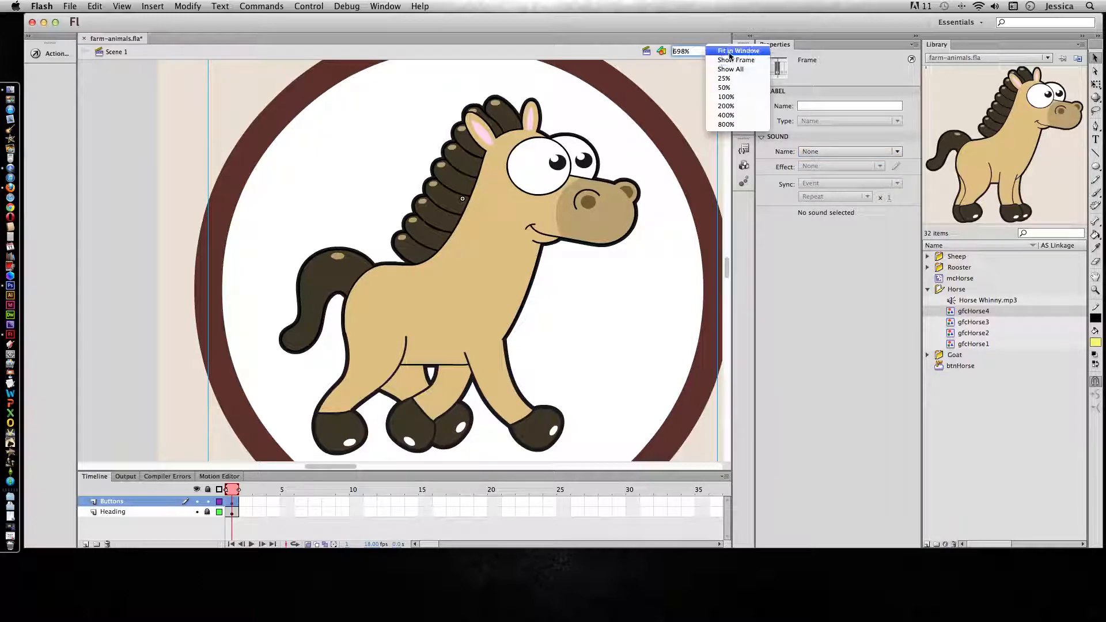
pyautogui.click(730, 51)
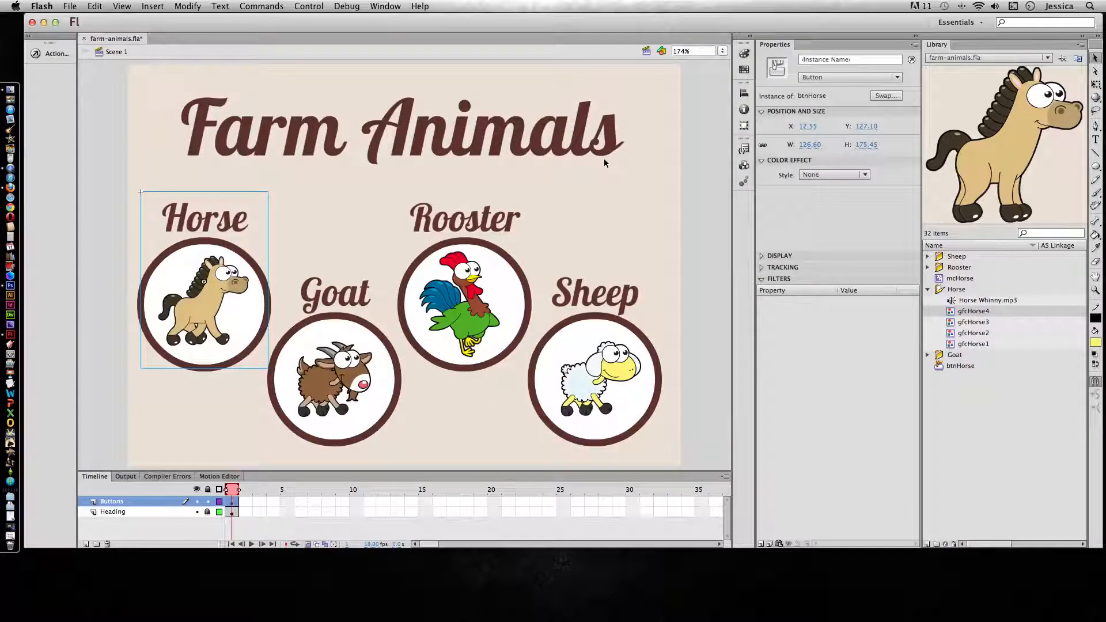
pyautogui.press('super+Return')
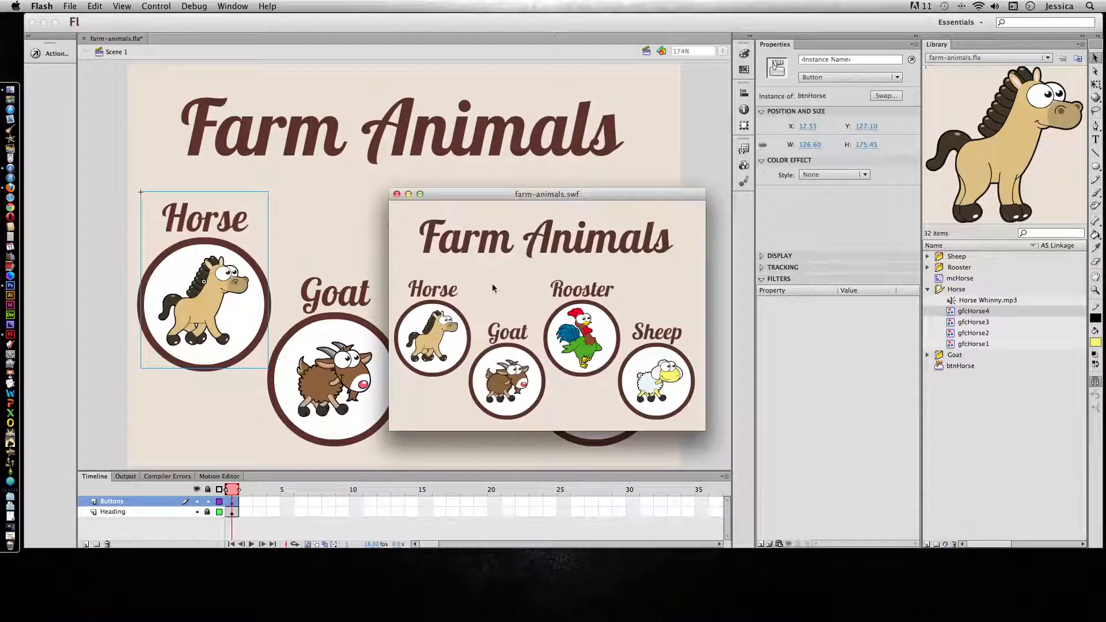